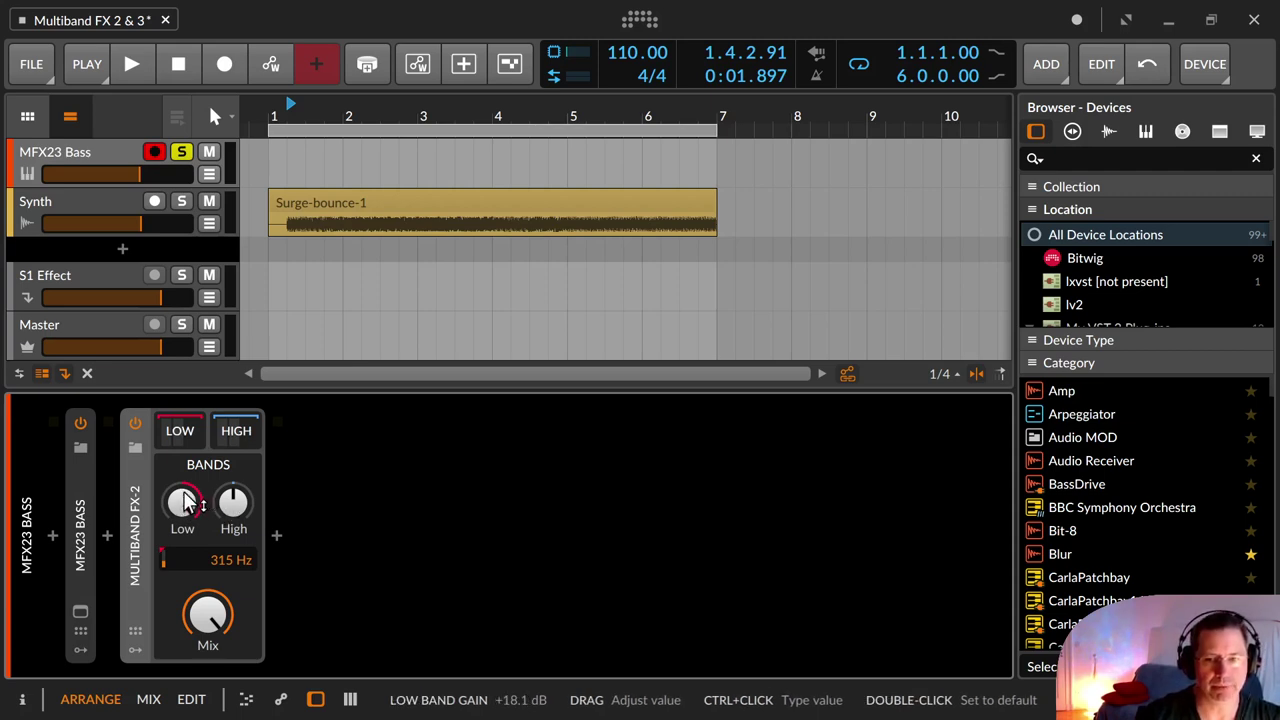
# Step: Sweep the Low band gain of Multiband FX-2 down to −∞ dB and back up to +18.1 dB
pyautogui.moveTo(182, 503); pyautogui.dragTo(182, 503)
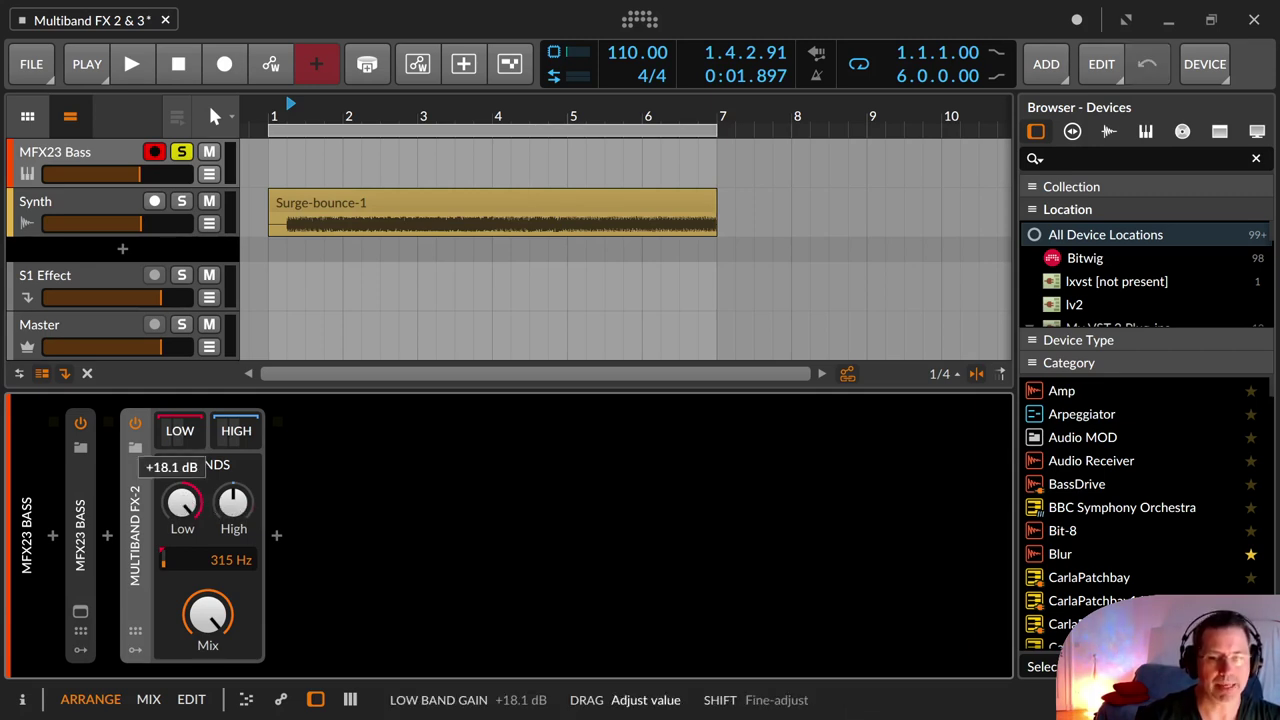
pyautogui.moveTo(182, 503); pyautogui.dragTo(182, 560)
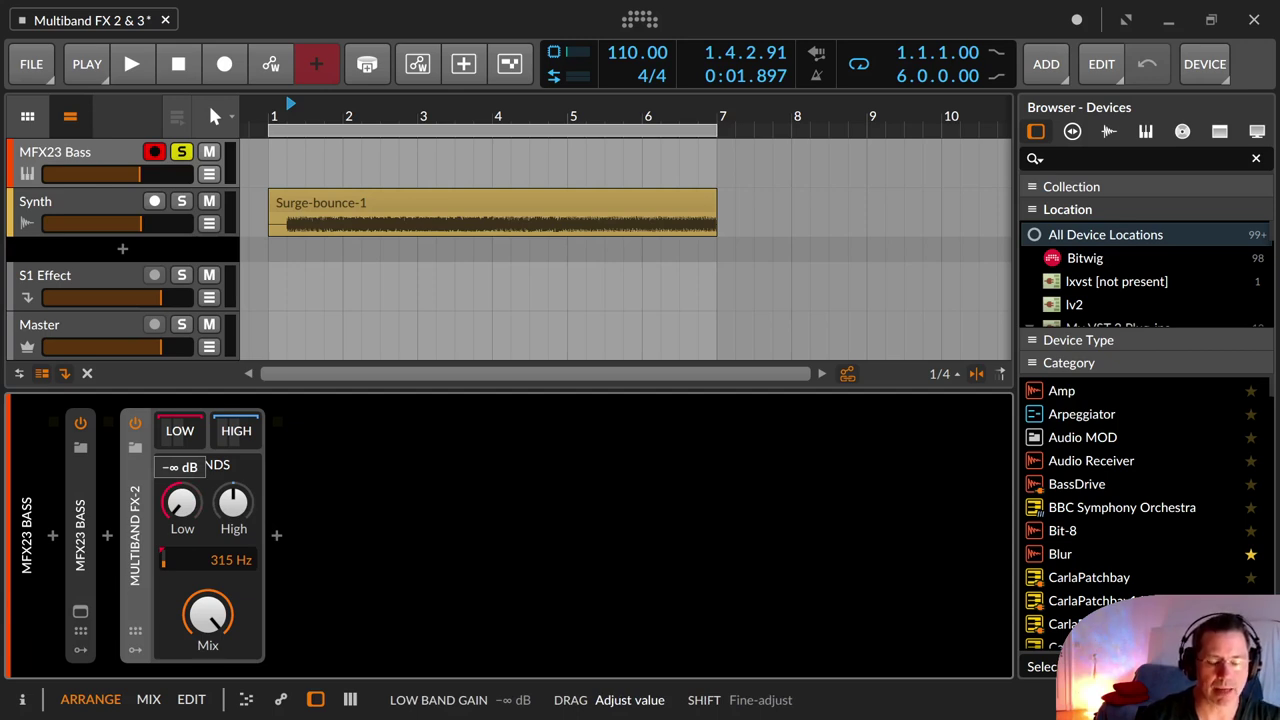
pyautogui.moveTo(182, 560); pyautogui.dragTo(186, 503)
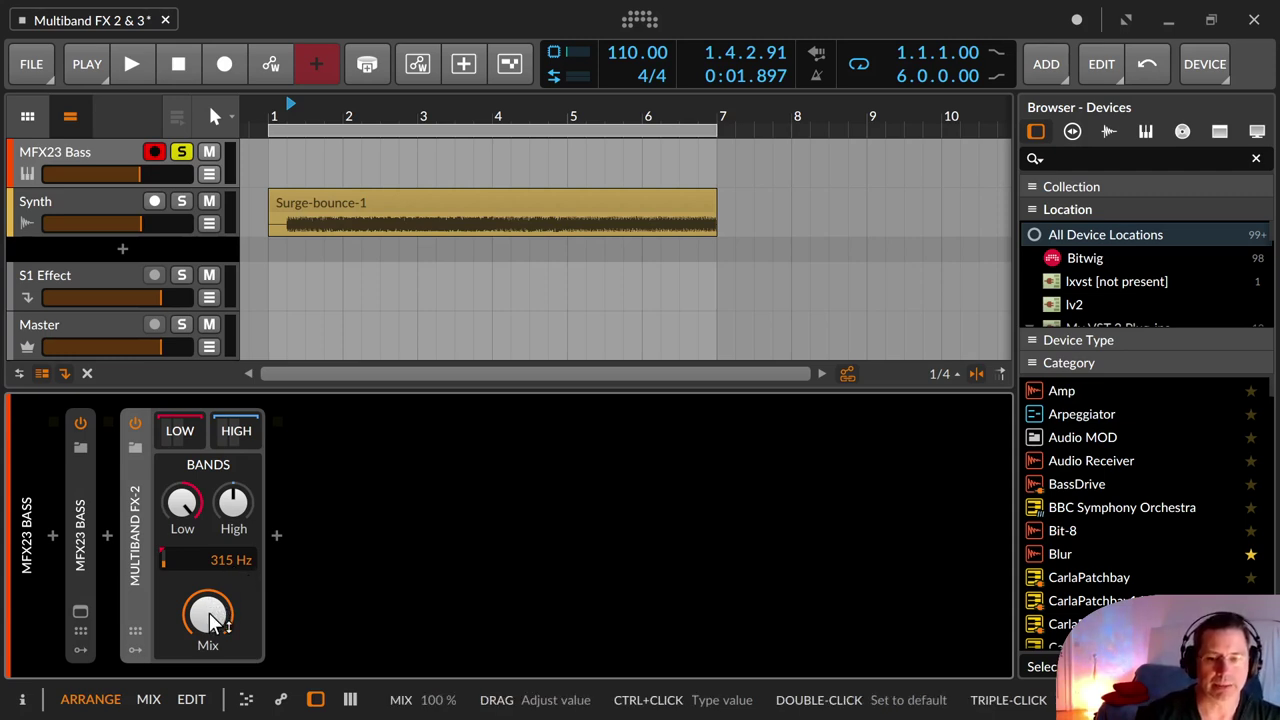
# Step: Lower the Mix of Multiband FX-2 on the MFX23 Bass track to about 0.29 %
pyautogui.moveTo(210, 615); pyautogui.dragTo(214, 612)
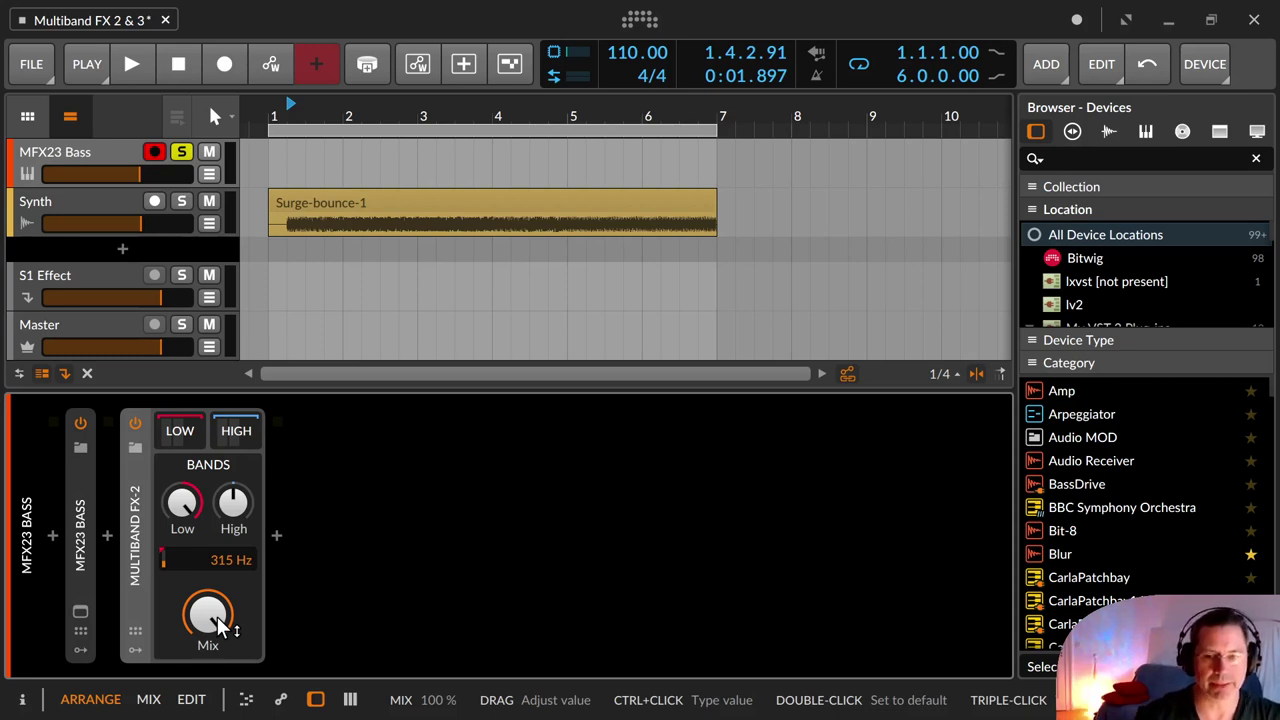
pyautogui.moveTo(220, 625); pyautogui.dragTo(220, 700)
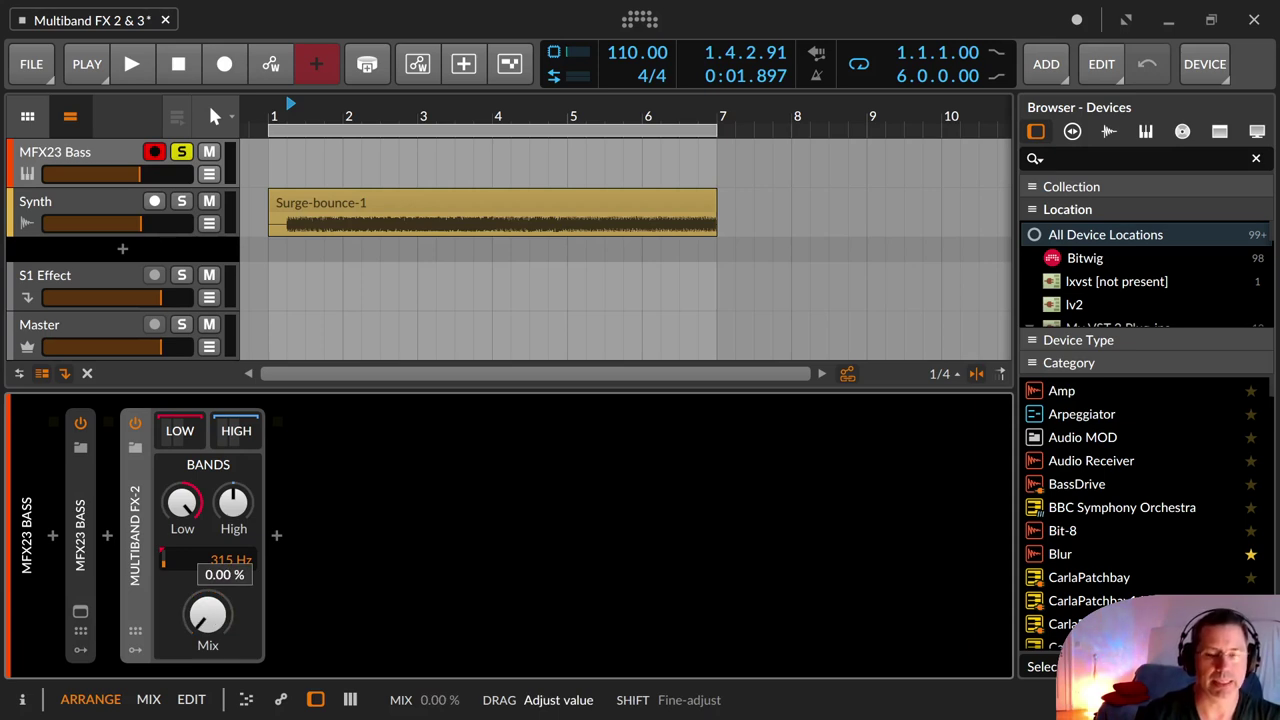
pyautogui.moveTo(217, 616); pyautogui.dragTo(217, 615)
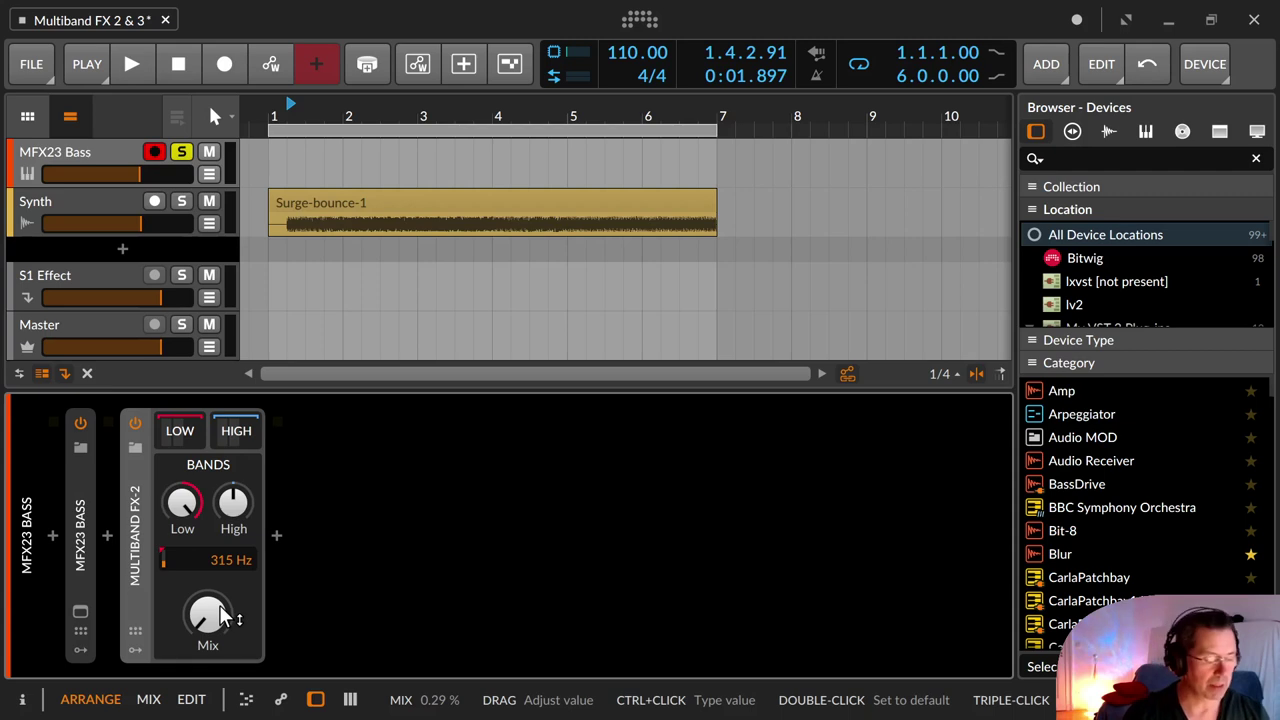
# Step: Examine the MFX23 Bass synth and the effect chains inside the Low and High bands of Multiband FX-2, hiding each again
pyautogui.doubleClick(89, 534)
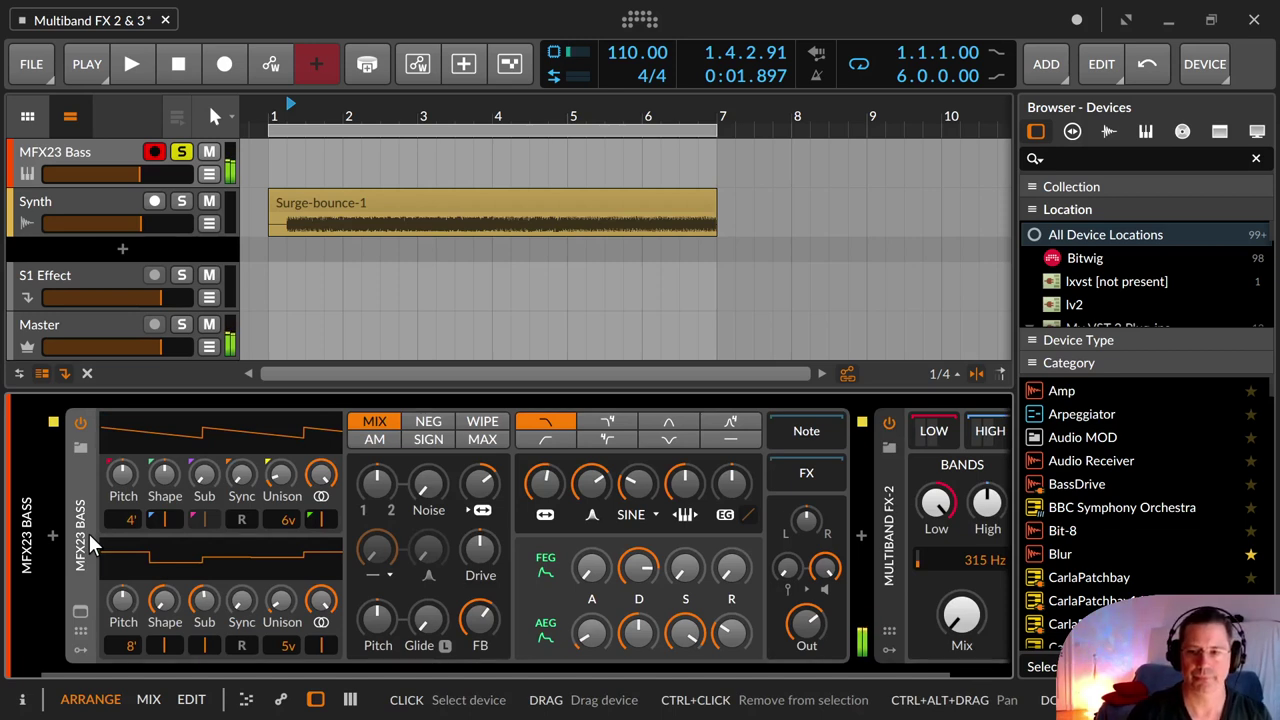
pyautogui.doubleClick(89, 534)
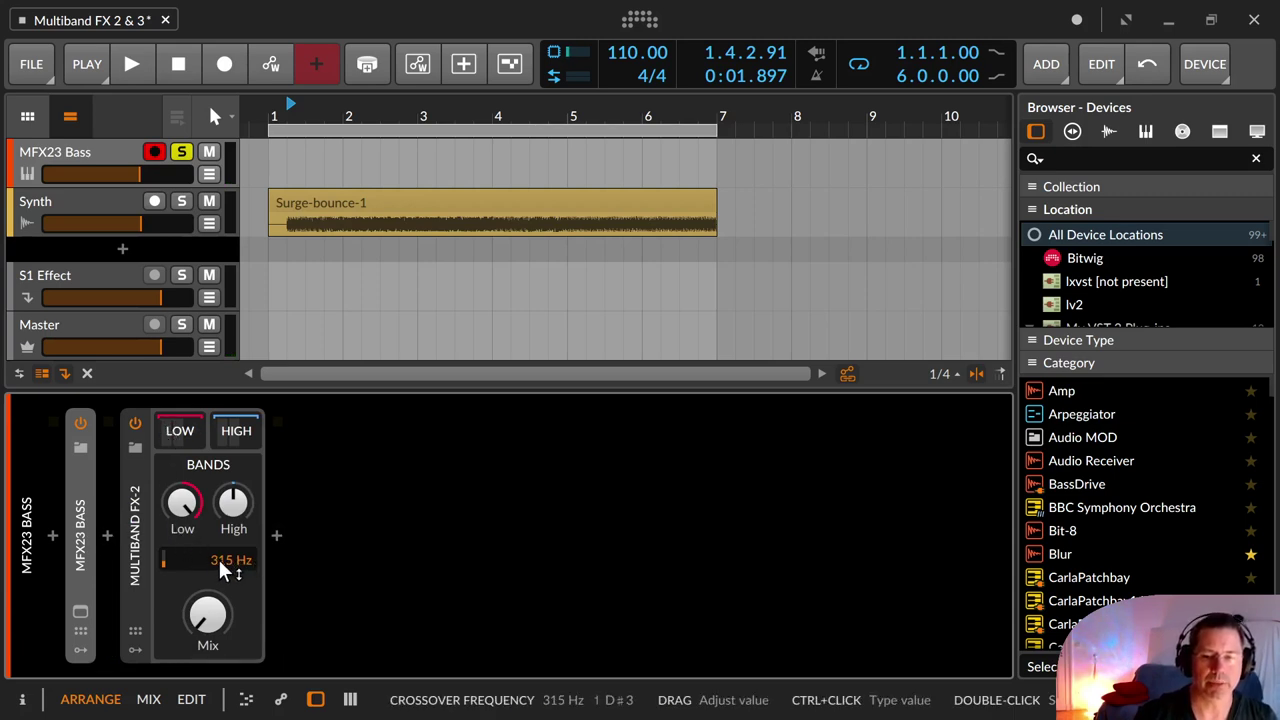
pyautogui.click(182, 429)
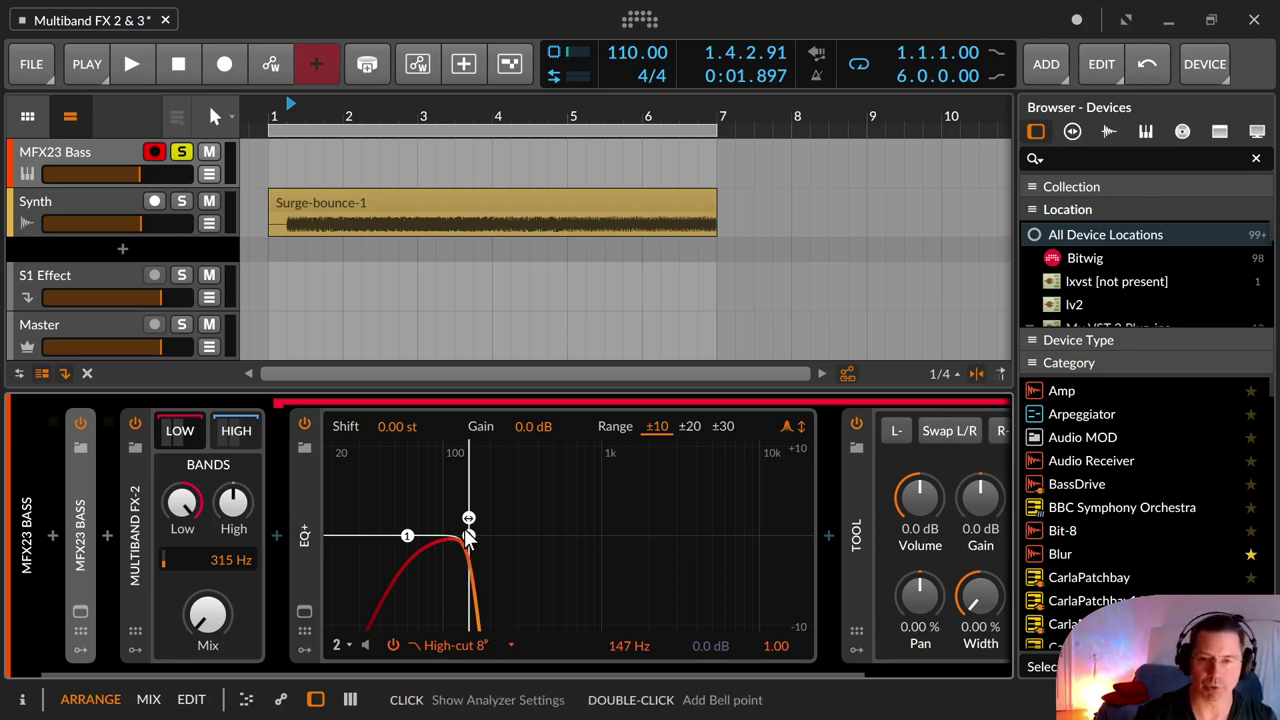
pyautogui.moveTo(583, 676); pyautogui.dragTo(714, 697)
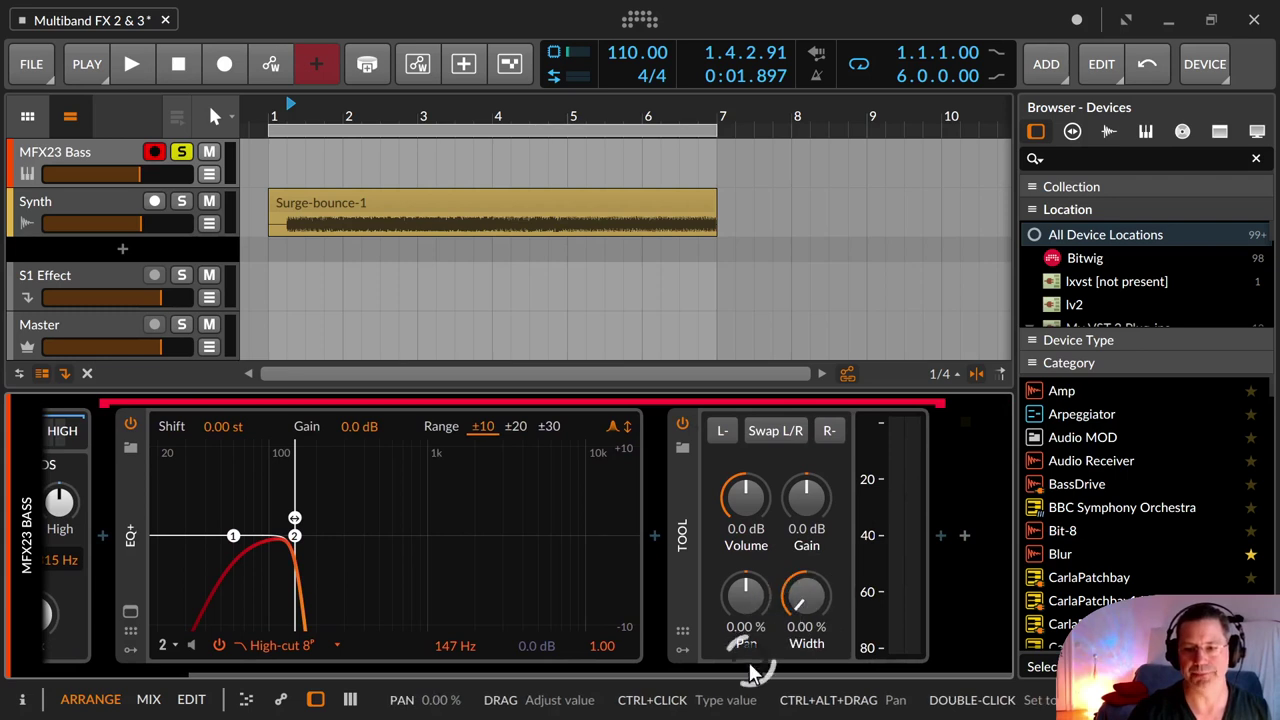
pyautogui.moveTo(746, 668); pyautogui.dragTo(525, 684)
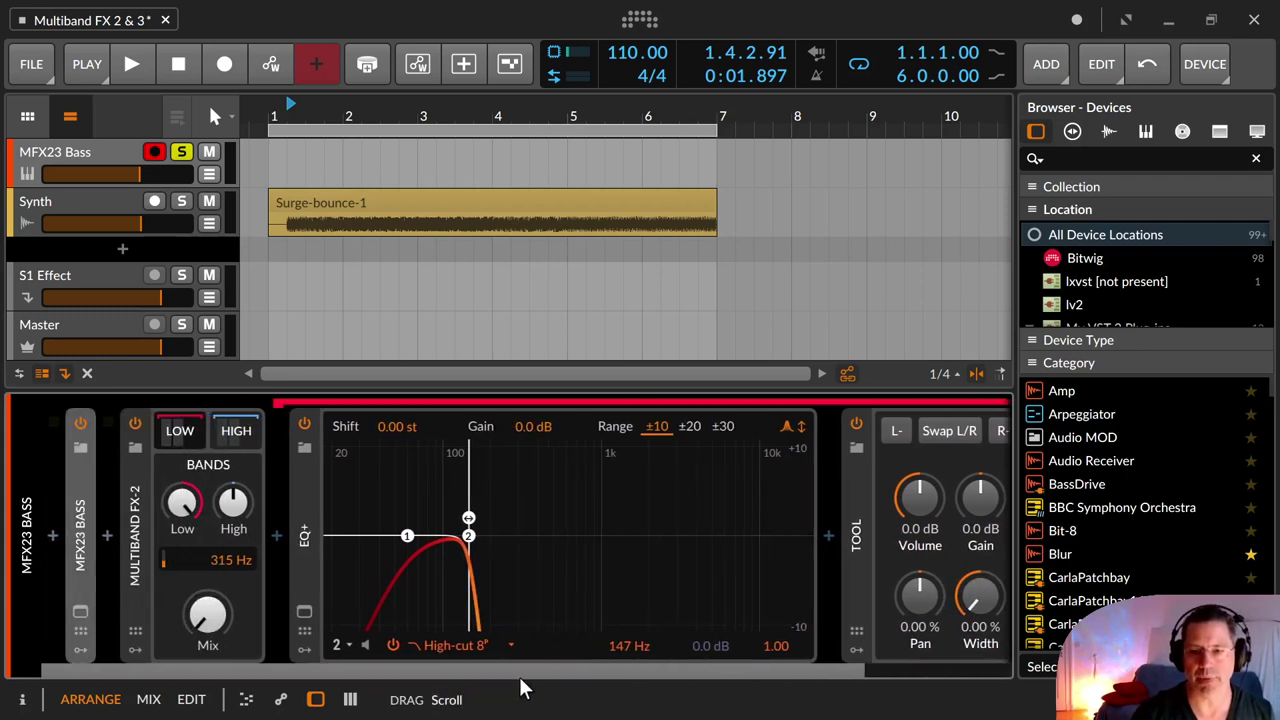
pyautogui.click(245, 432)
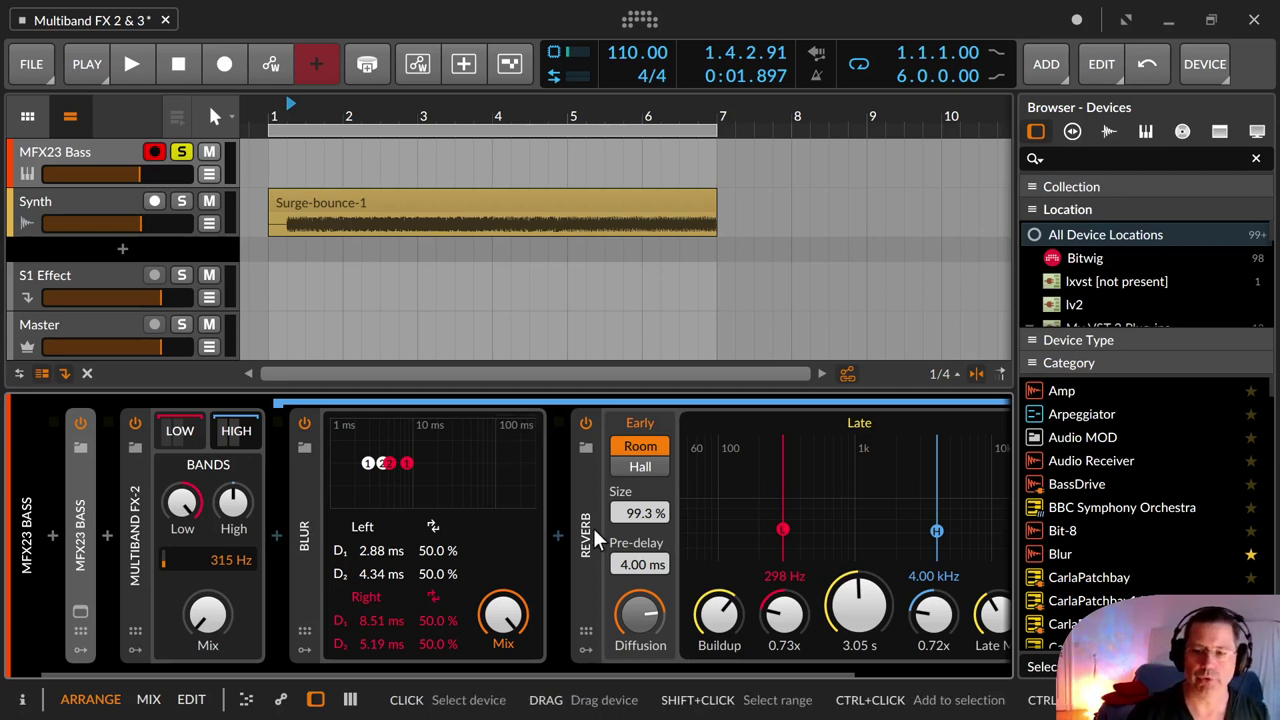
pyautogui.moveTo(583, 666); pyautogui.dragTo(447, 689)
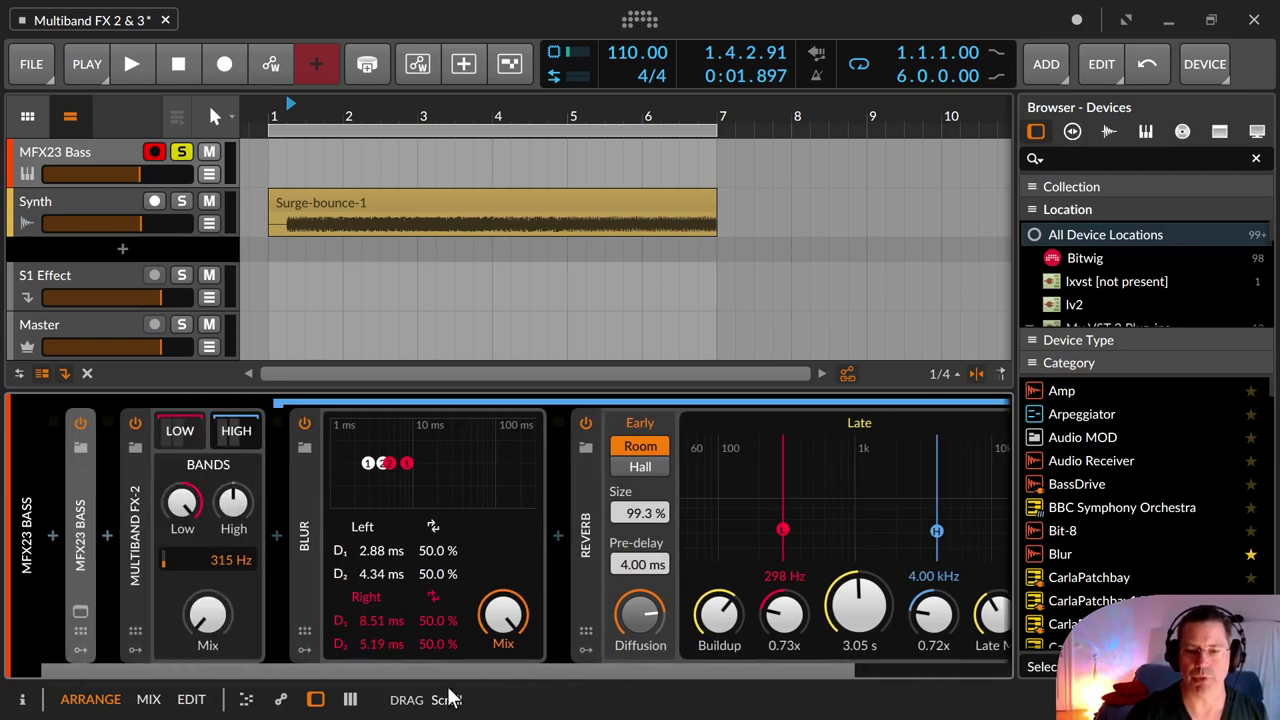
pyautogui.click(221, 433)
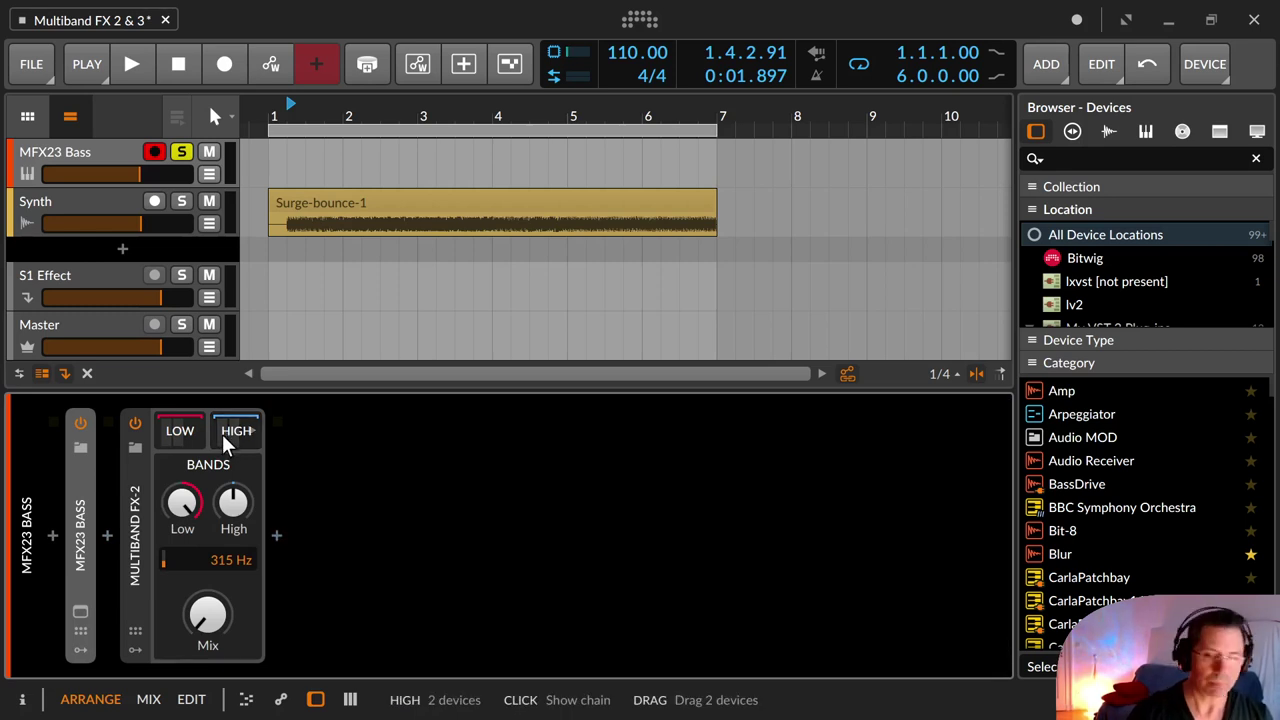
# Step: Bypass Multiband FX-2 and re-enable it to compare the bass sound, leaving the effect device selected
pyautogui.click(136, 422)
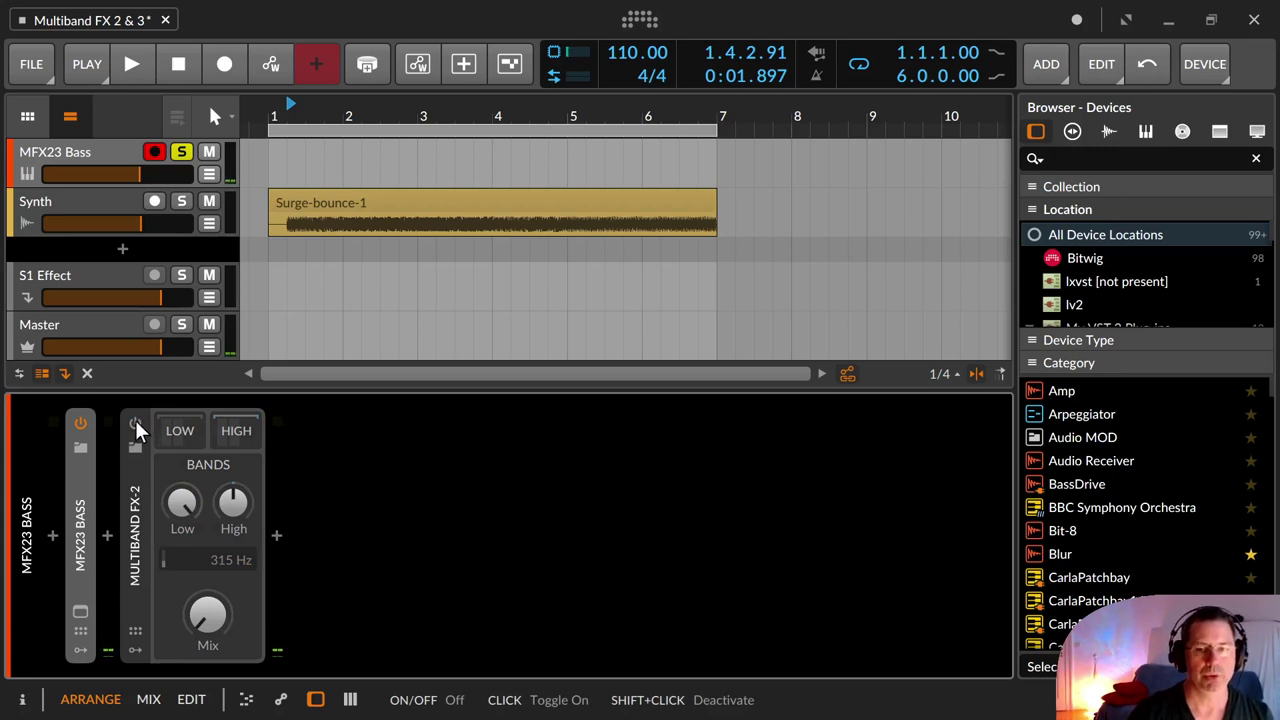
pyautogui.click(135, 422)
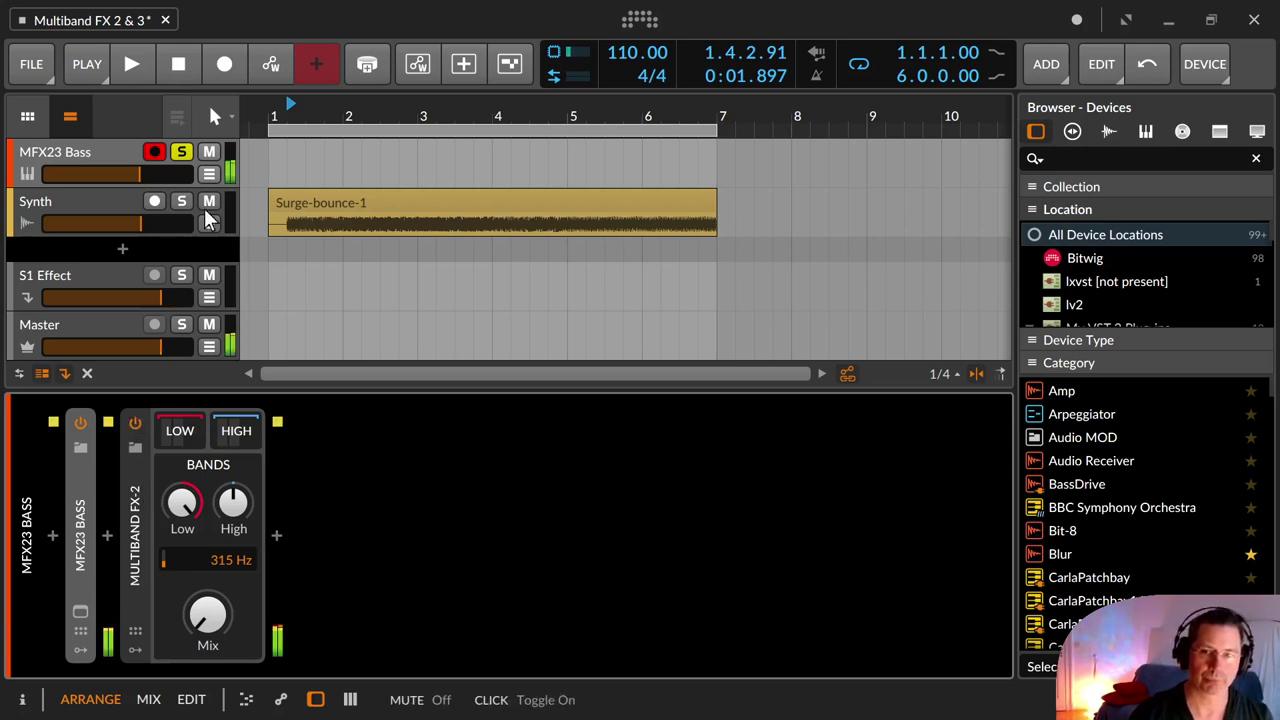
pyautogui.click(88, 143)
pyautogui.click(142, 478)
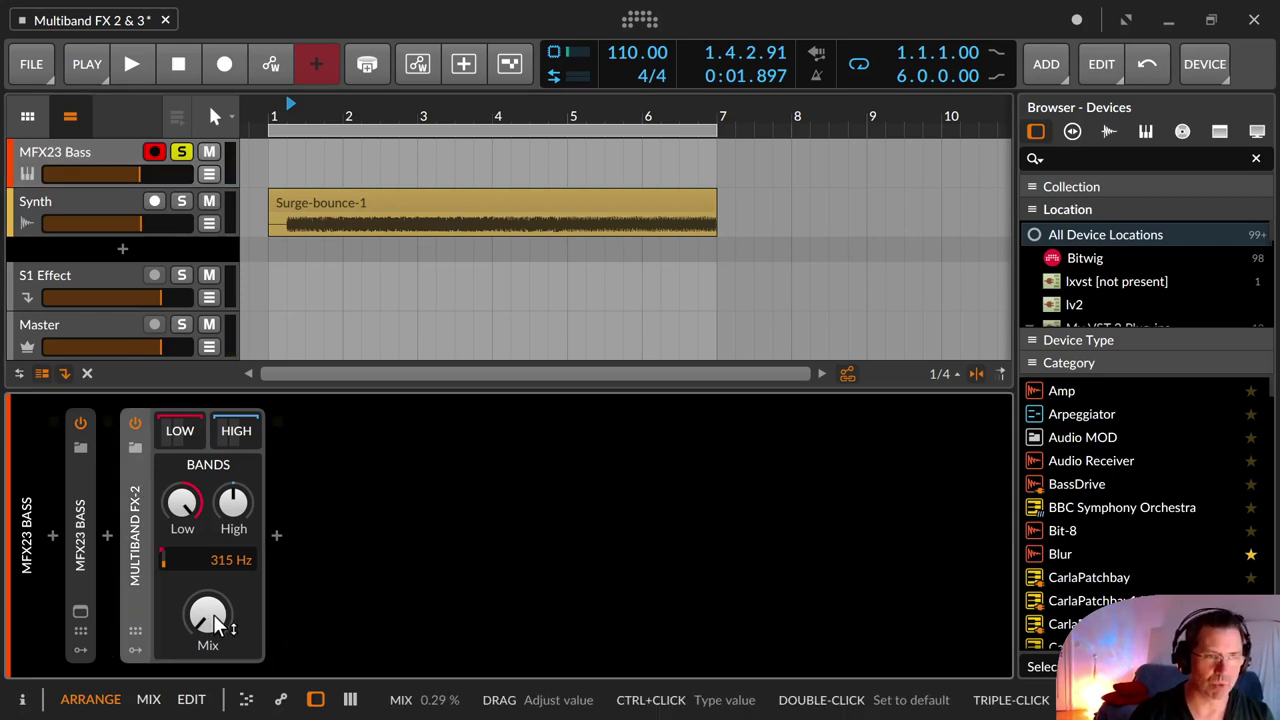
# Step: Compare the Multiband FX-2 Mix at 100 % and 0 %, finishing with it reset to its default of 100 %
pyautogui.moveTo(213, 614); pyautogui.dragTo(213, 540)
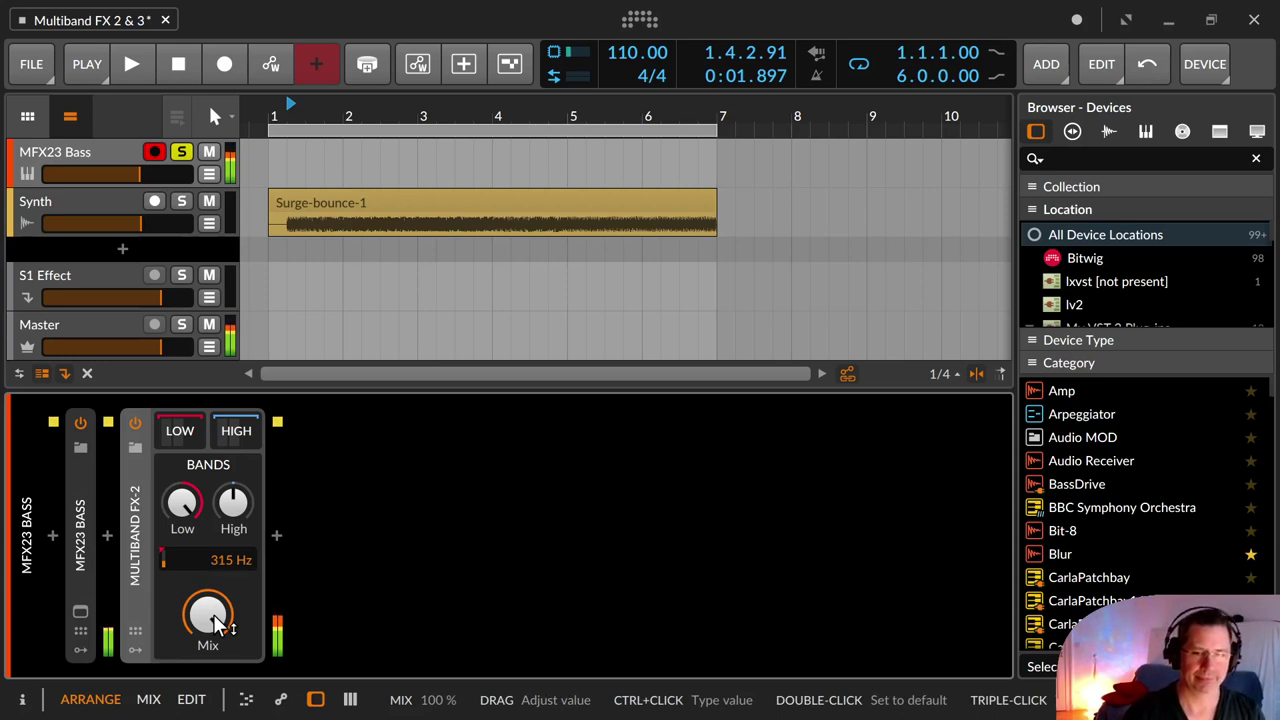
pyautogui.moveTo(218, 622); pyautogui.dragTo(212, 680)
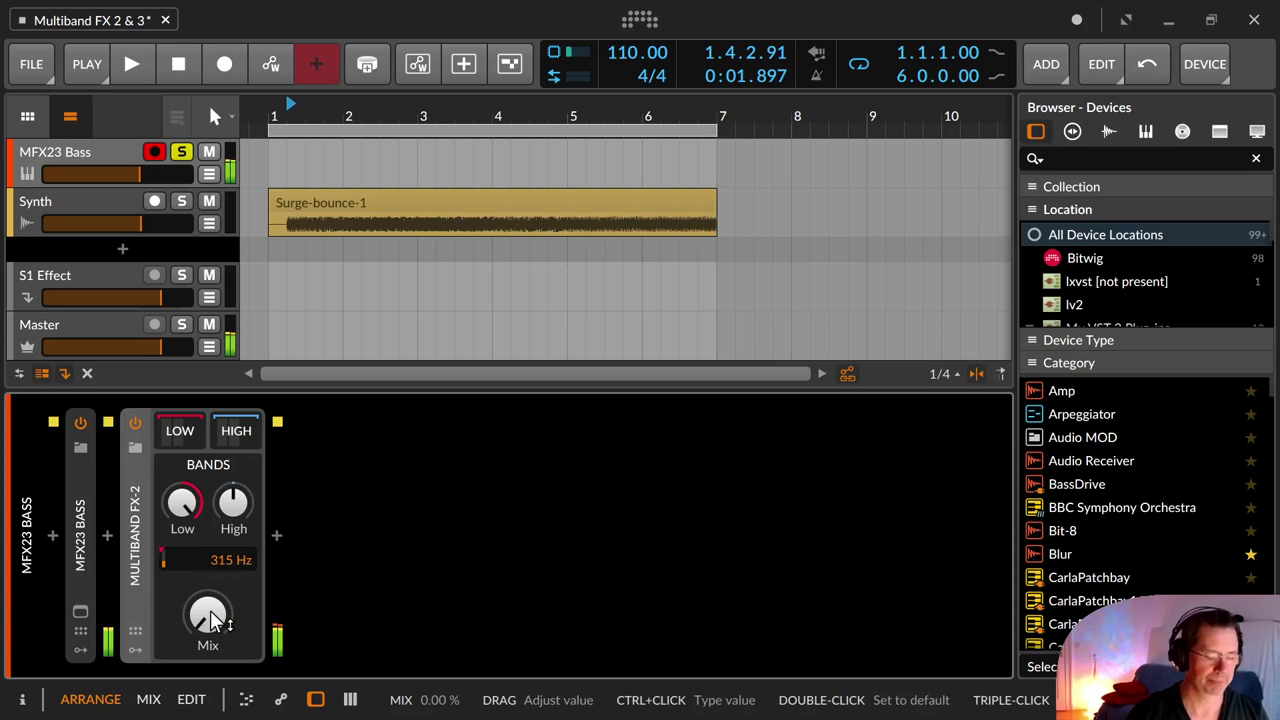
pyautogui.doubleClick(213, 620)
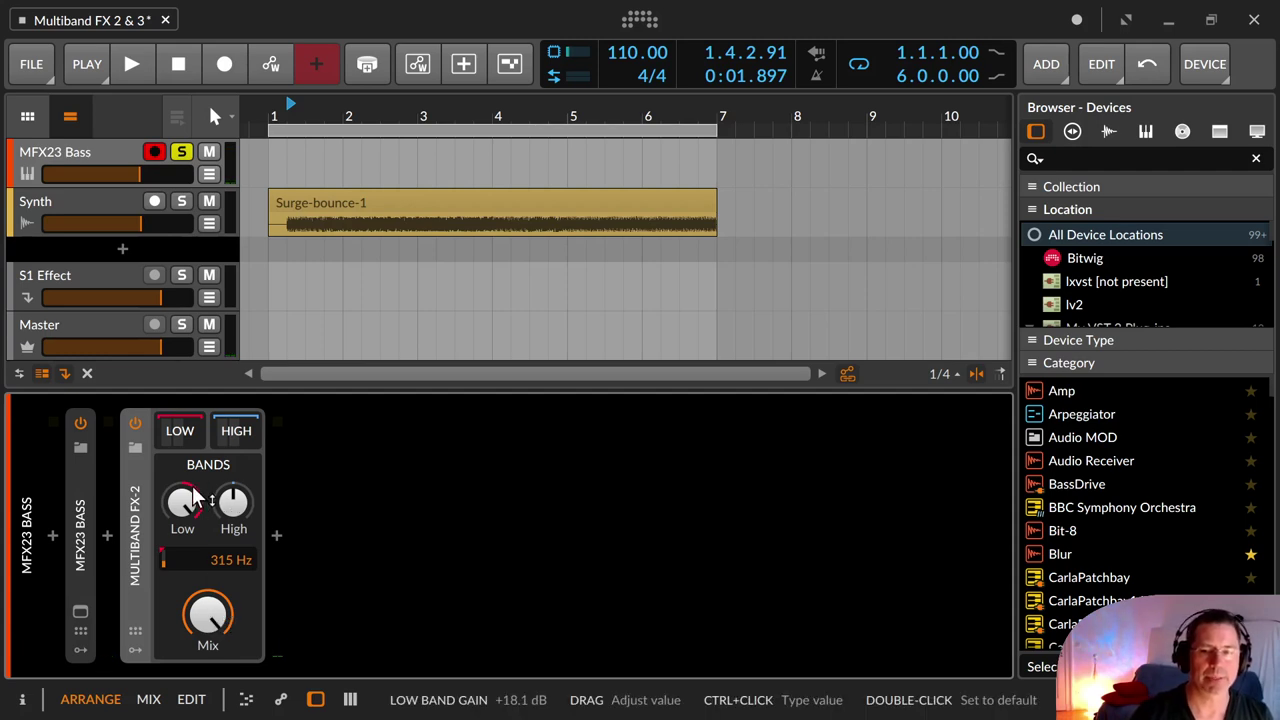
# Step: Audition the High band chain with the Low band gain at −∞ dB, bypassing and re-enabling Blur
pyautogui.moveTo(182, 503); pyautogui.dragTo(183, 502)
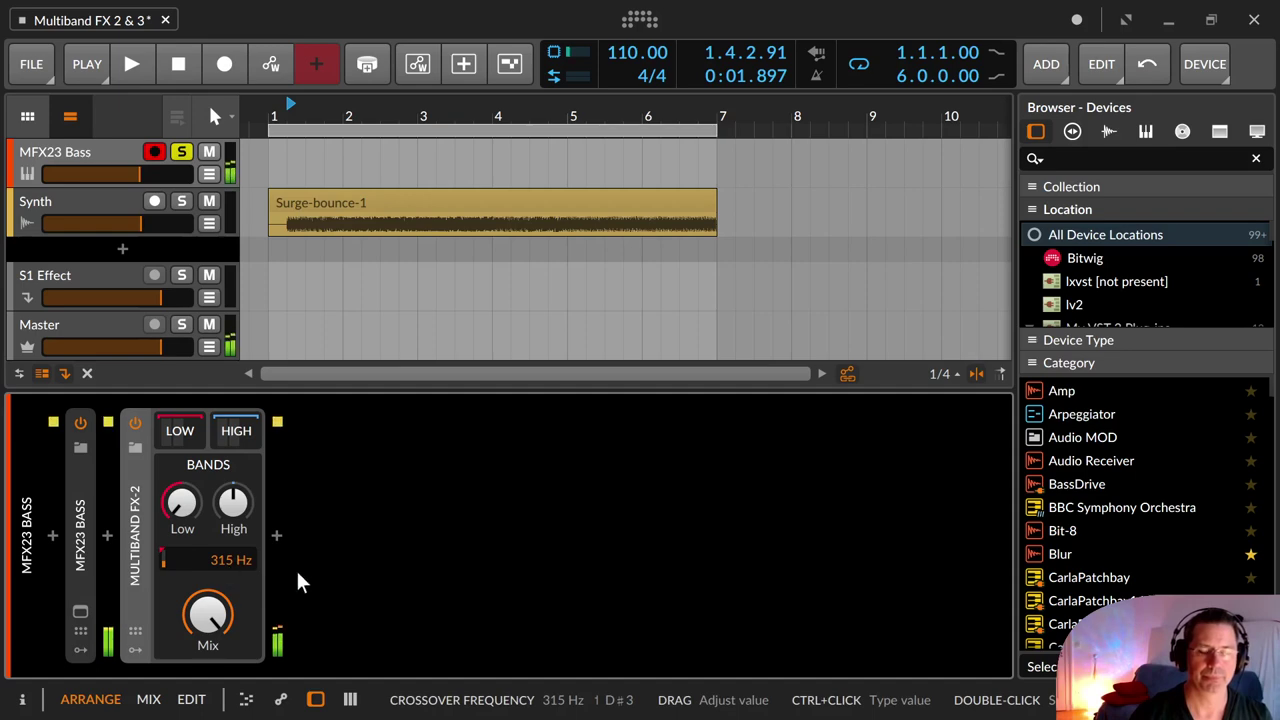
pyautogui.click(240, 432)
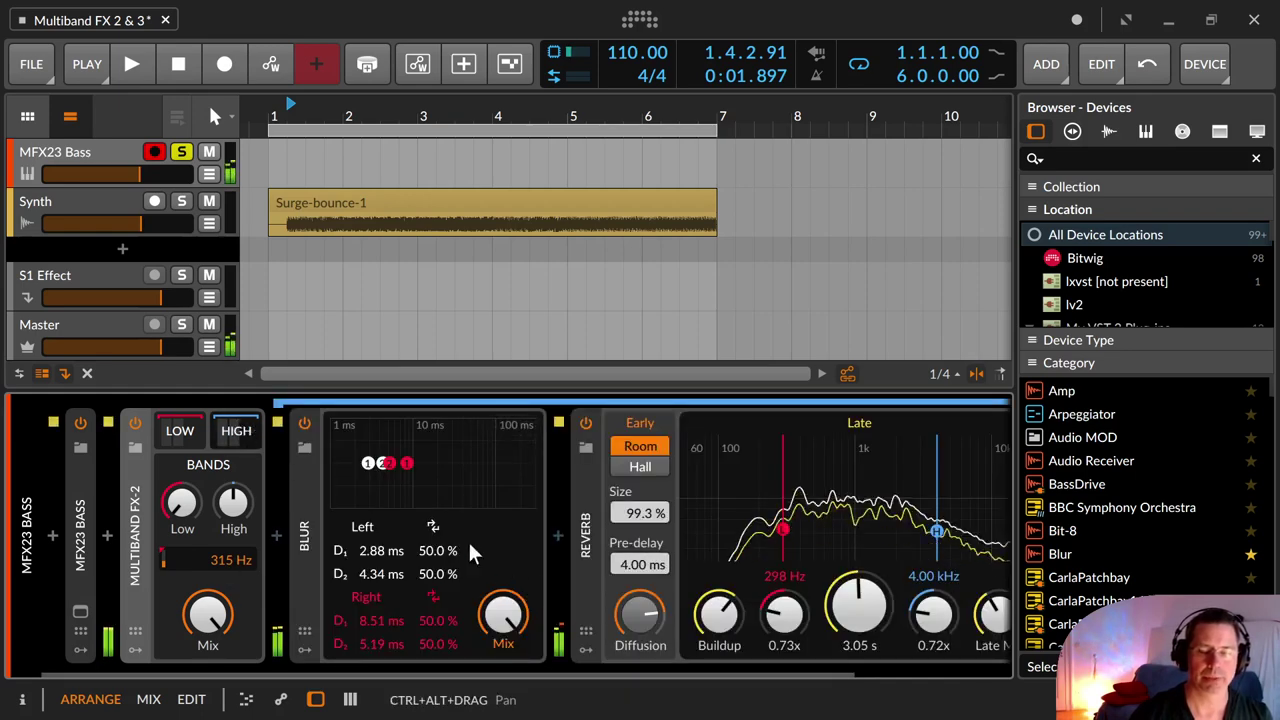
pyautogui.click(305, 423)
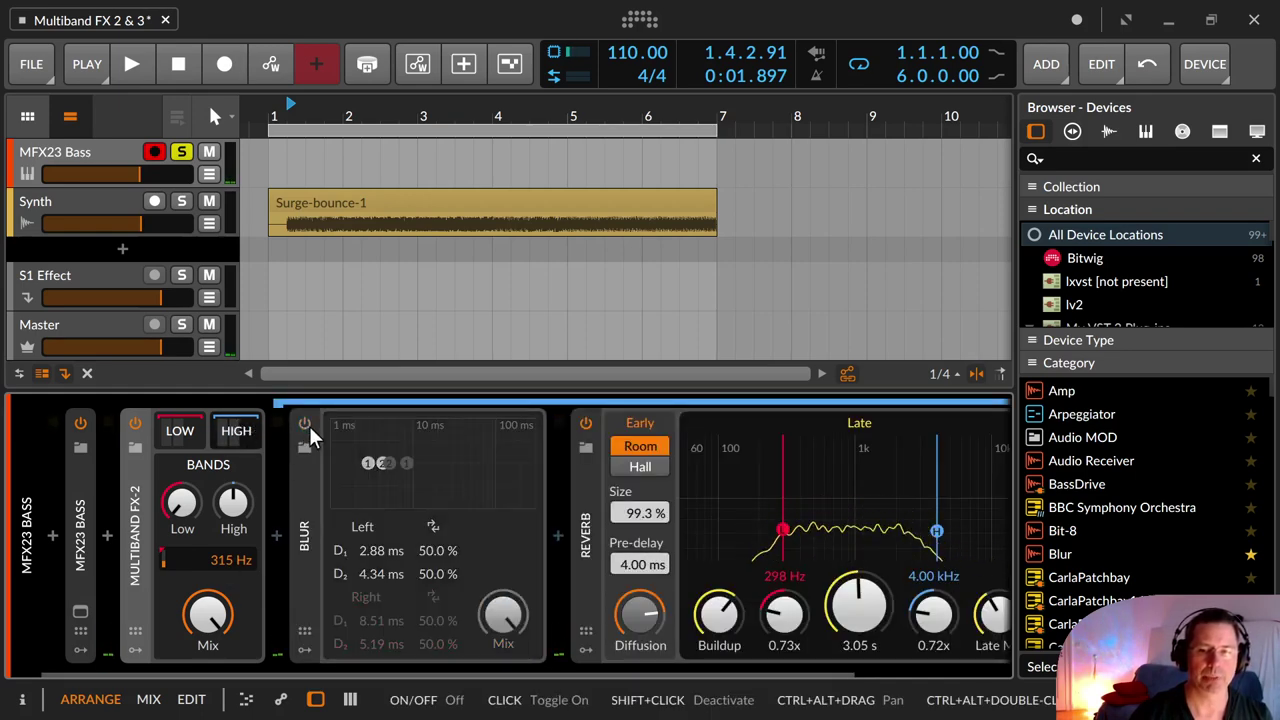
pyautogui.click(306, 422)
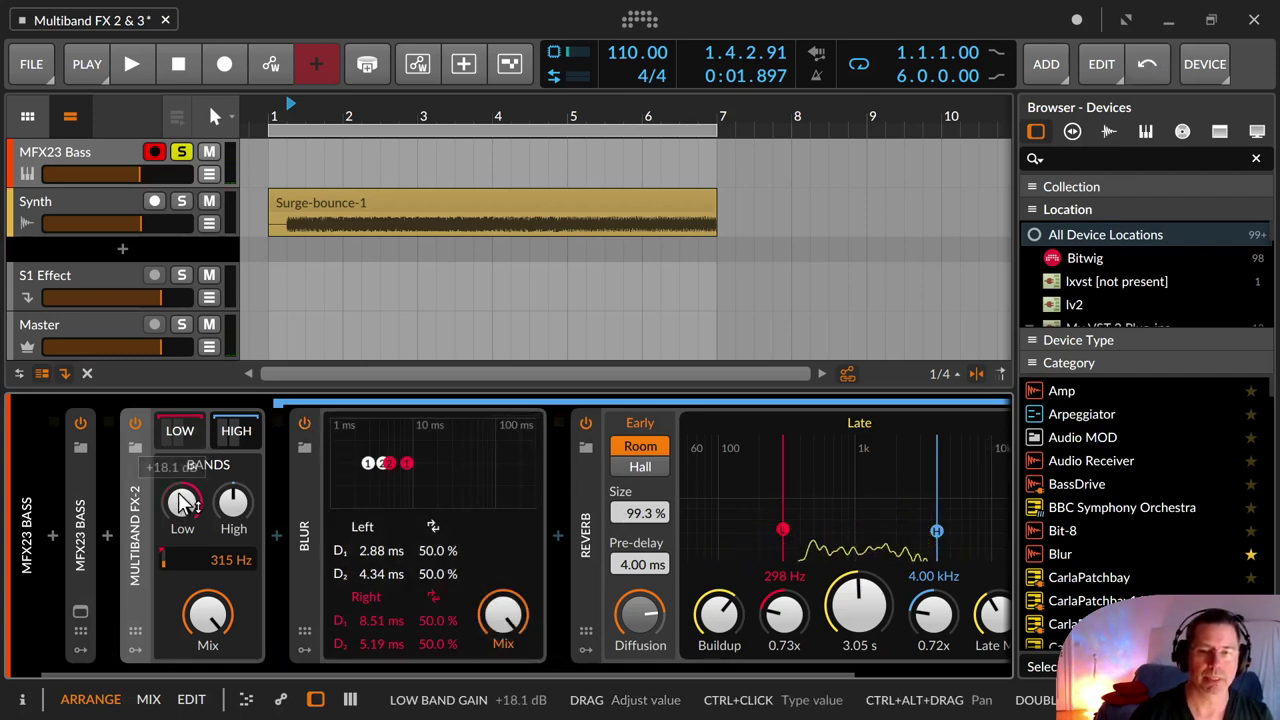
# Step: Show the Low band chain, audition it with the High band gain at −∞ dB, and return that gain to about +0.1 dB
pyautogui.click(182, 430)
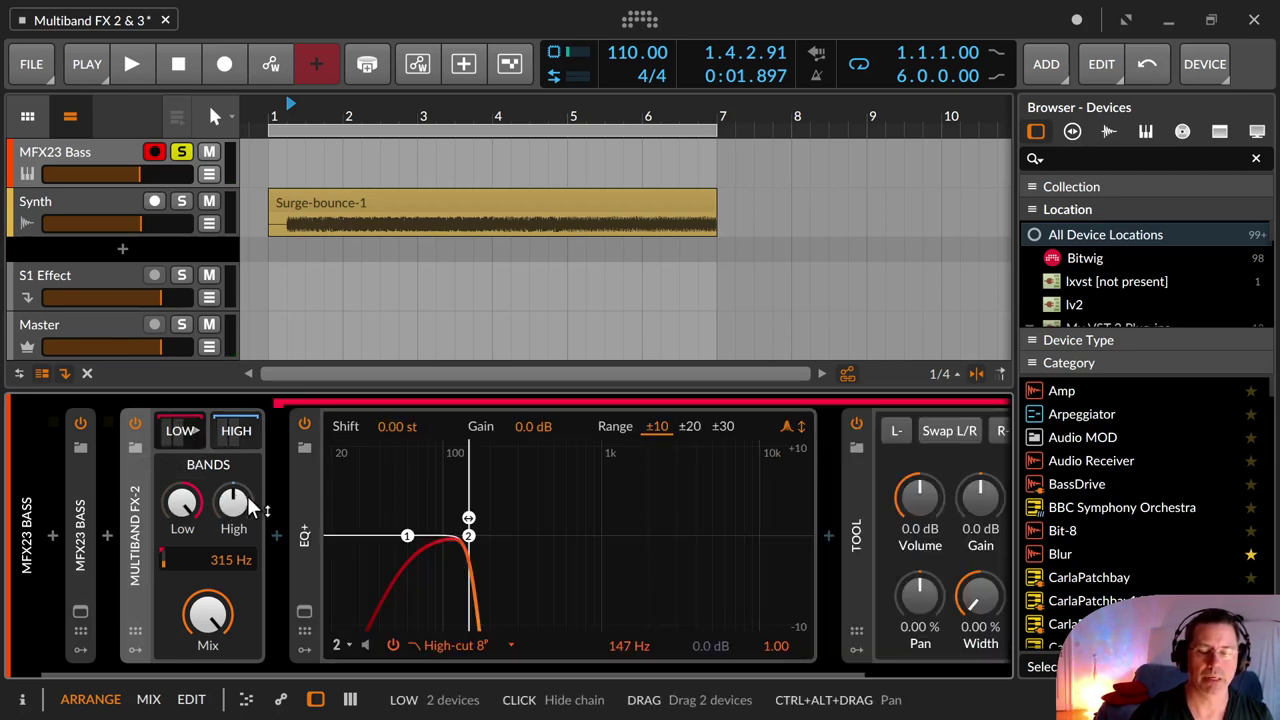
pyautogui.moveTo(238, 505); pyautogui.dragTo(238, 610)
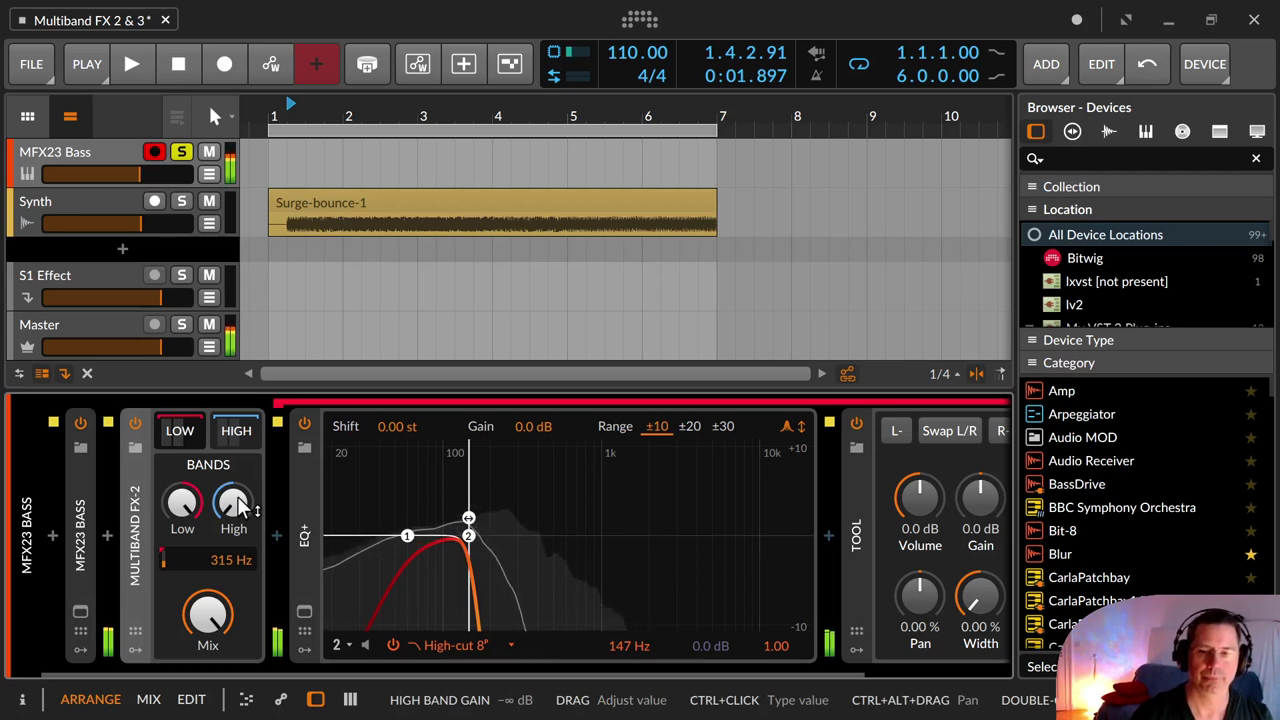
pyautogui.moveTo(231, 500); pyautogui.dragTo(237, 508)
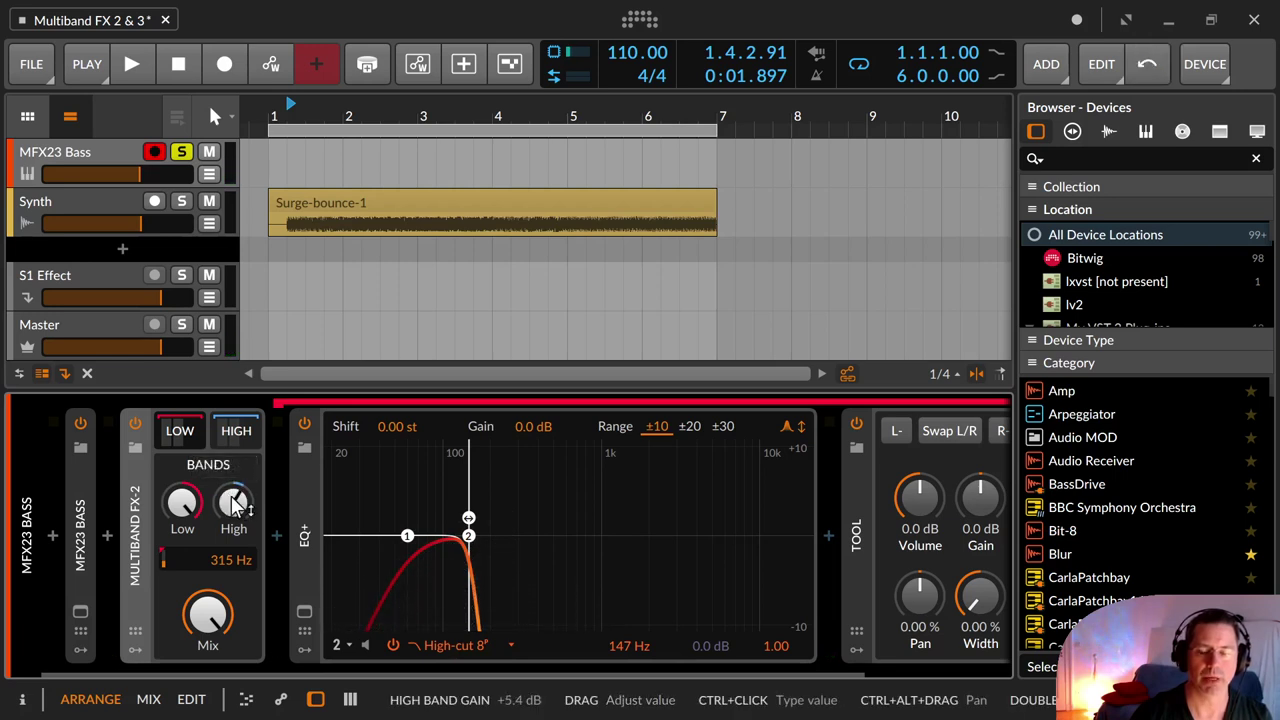
pyautogui.doubleClick(236, 514)
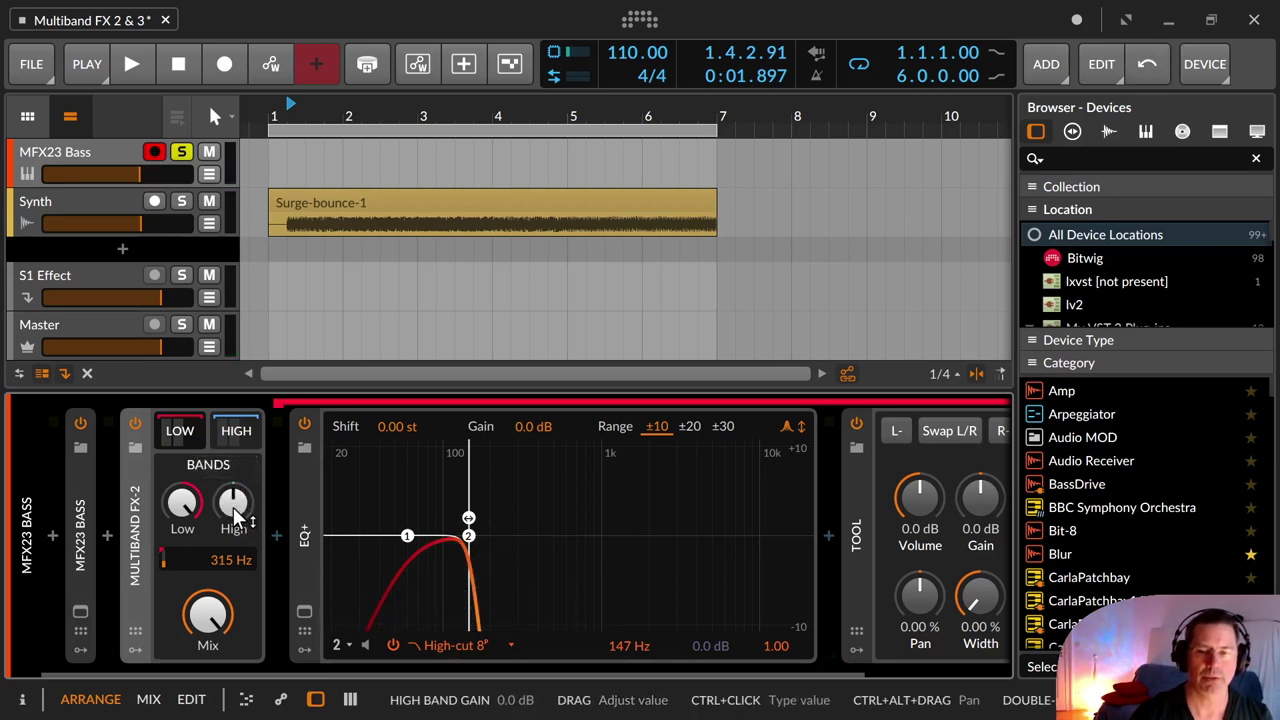
pyautogui.moveTo(233, 508); pyautogui.dragTo(232, 507)
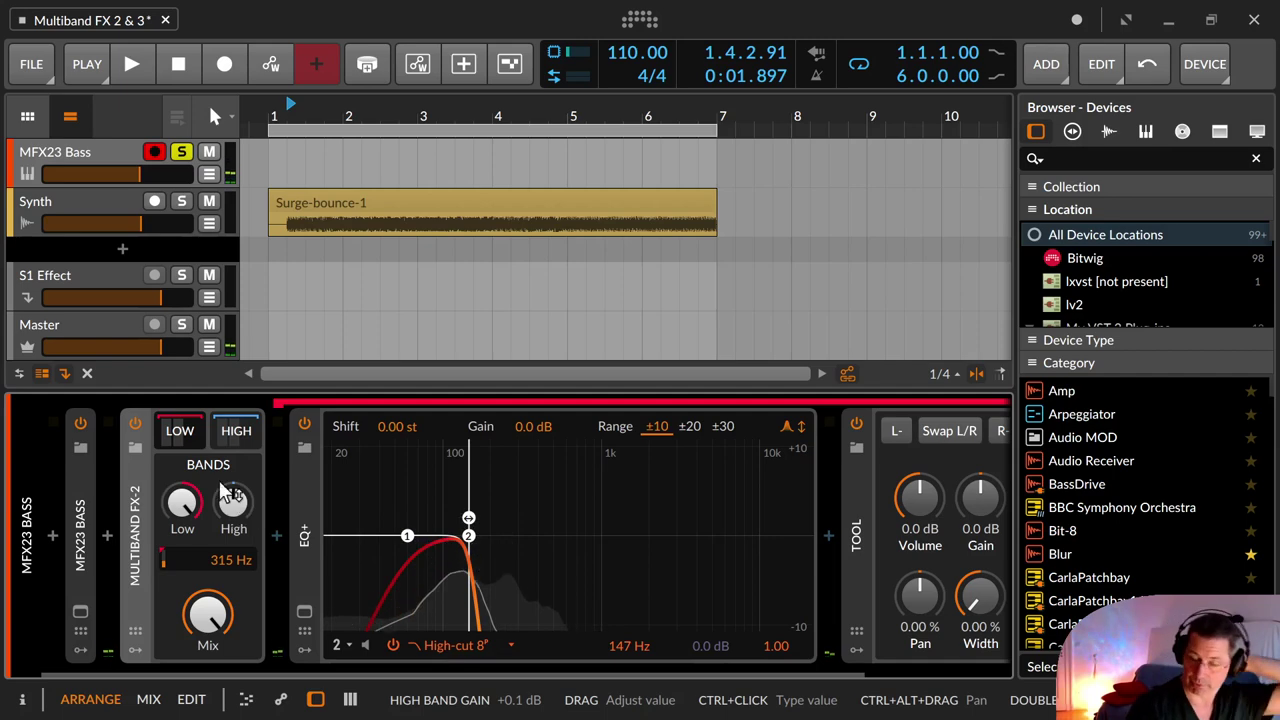
# Step: Expand the MFX23 Bass synth in the device chain to view its parameters next to Multiband FX-2
pyautogui.click(82, 513)
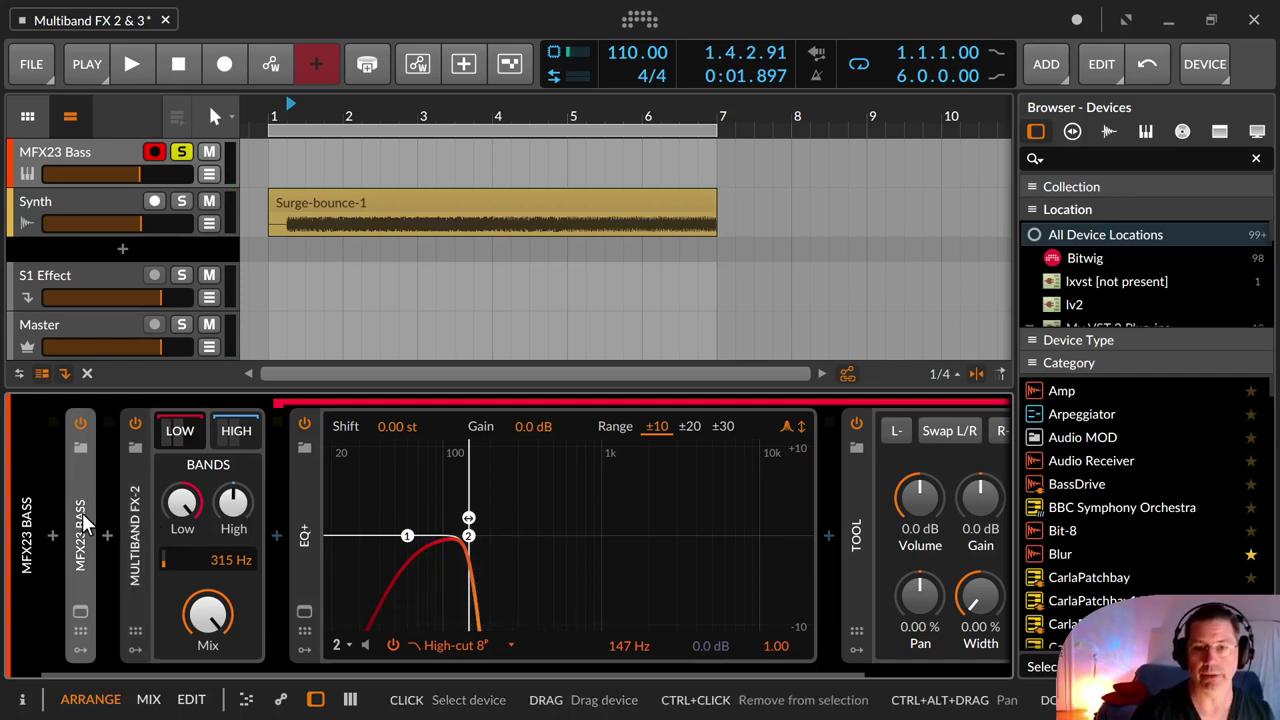
pyautogui.doubleClick(82, 513)
pyautogui.moveTo(890, 474); pyautogui.dragTo(816, 468)
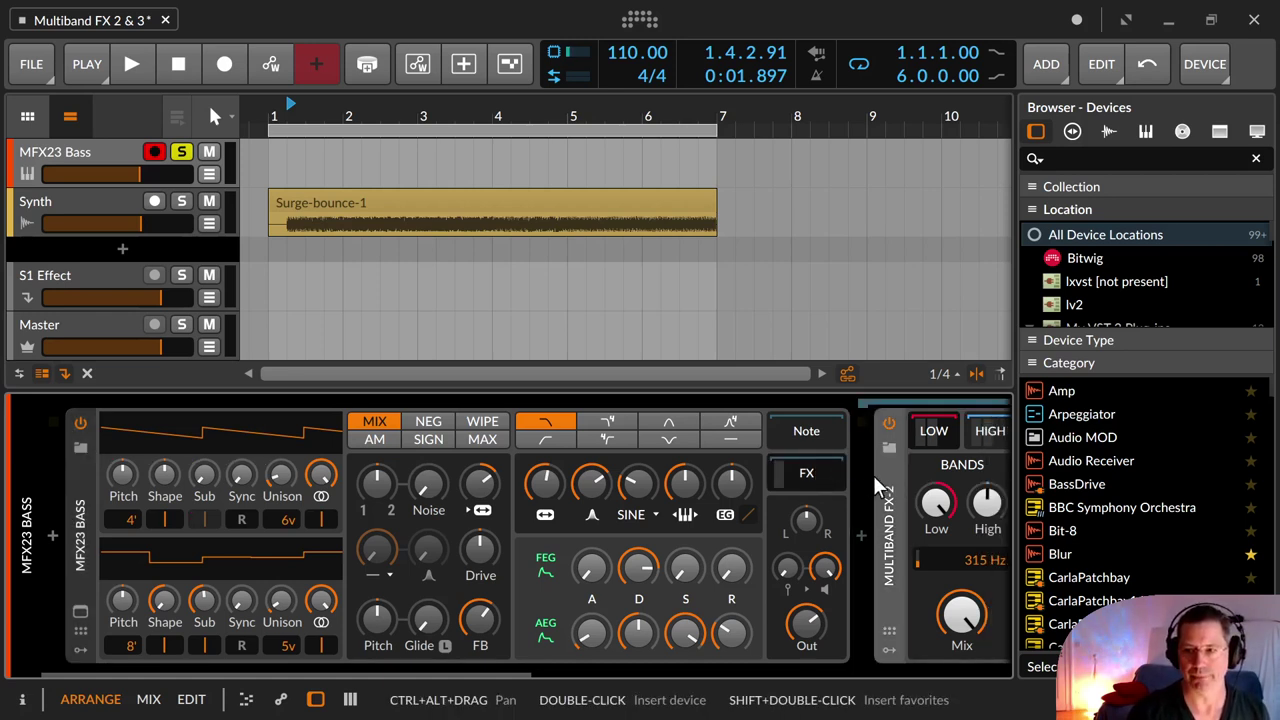
# Step: Solo the Synth track in place of MFX23 Bass and select its Surge-bounce-1 clip
pyautogui.click(99, 192)
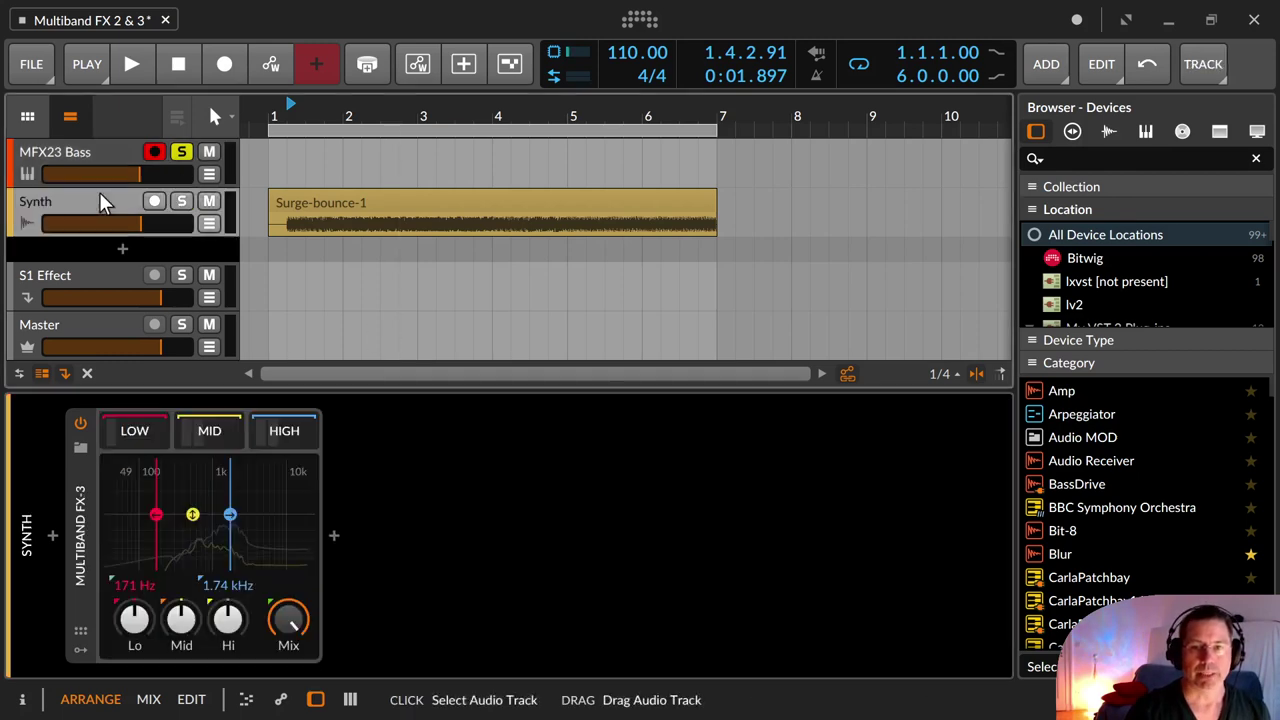
pyautogui.click(181, 201)
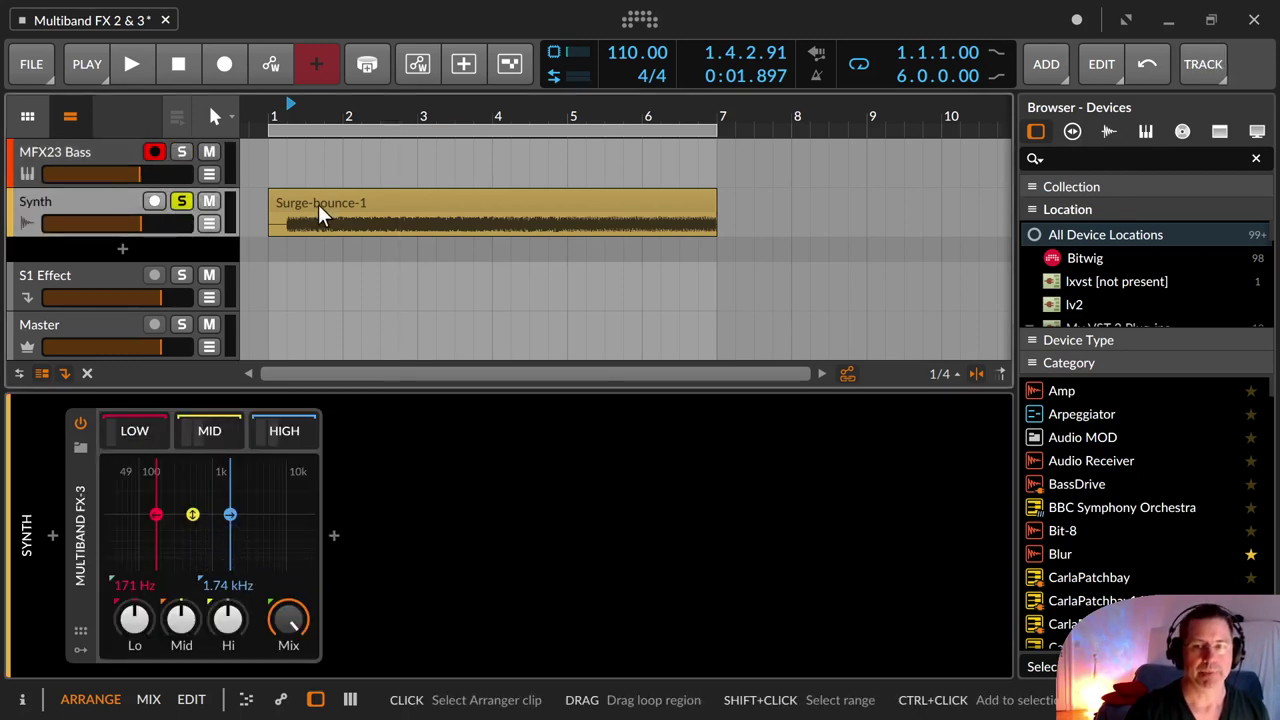
pyautogui.click(318, 204)
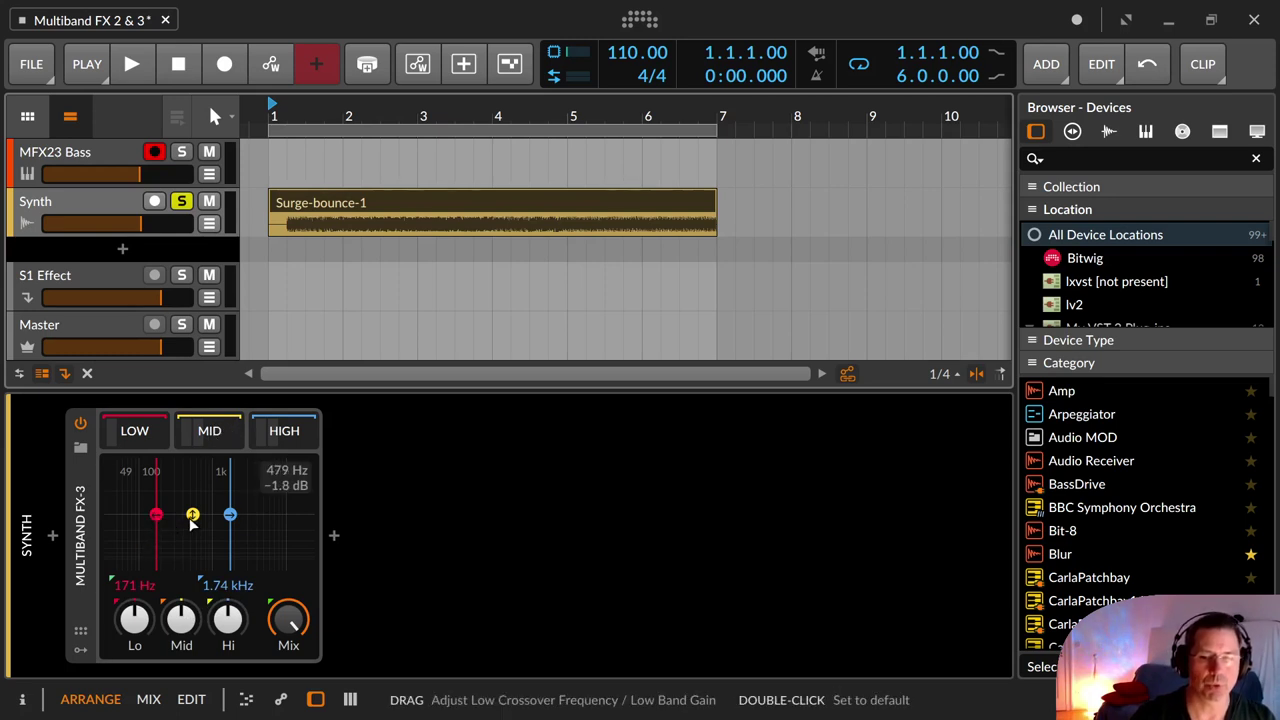
# Step: Sweep the Low band gain of Multiband FX-3 between −∞ dB and about +18.1 dB, and reset it to its default
pyautogui.moveTo(137, 625); pyautogui.dragTo(137, 675)
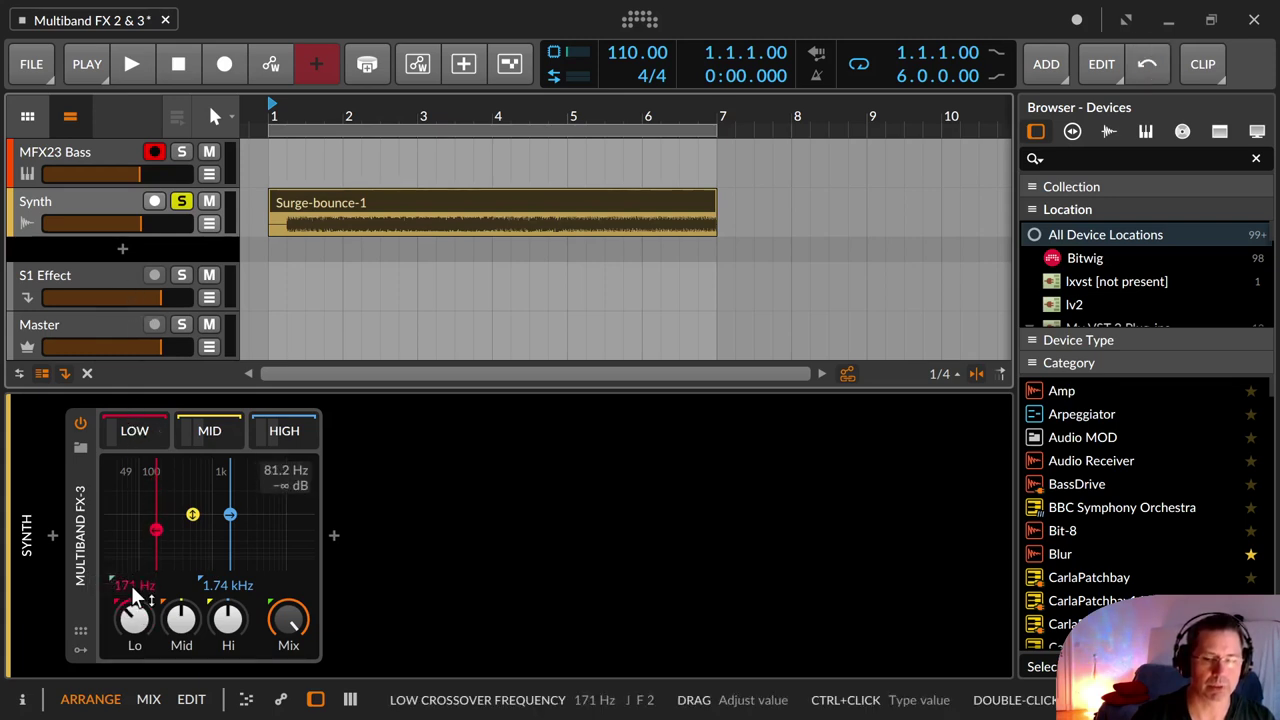
pyautogui.moveTo(135, 620); pyautogui.dragTo(135, 508)
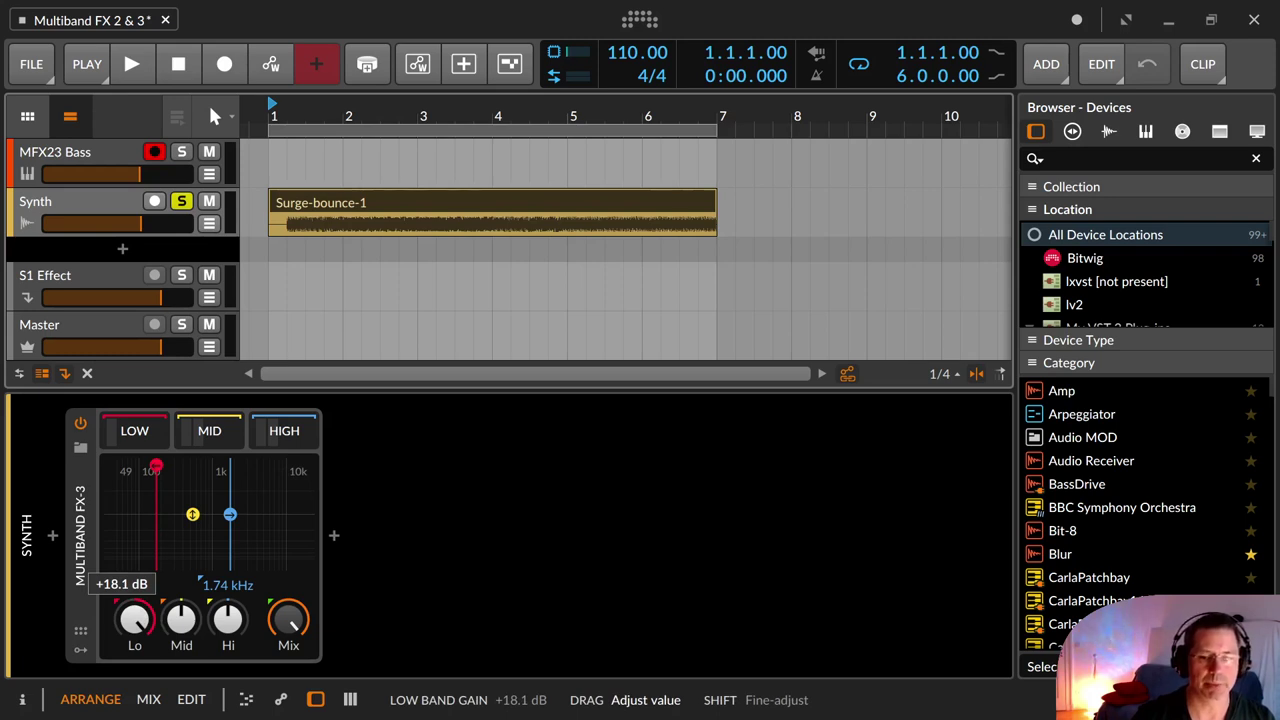
pyautogui.moveTo(135, 490); pyautogui.dragTo(135, 620)
pyautogui.doubleClick(133, 618)
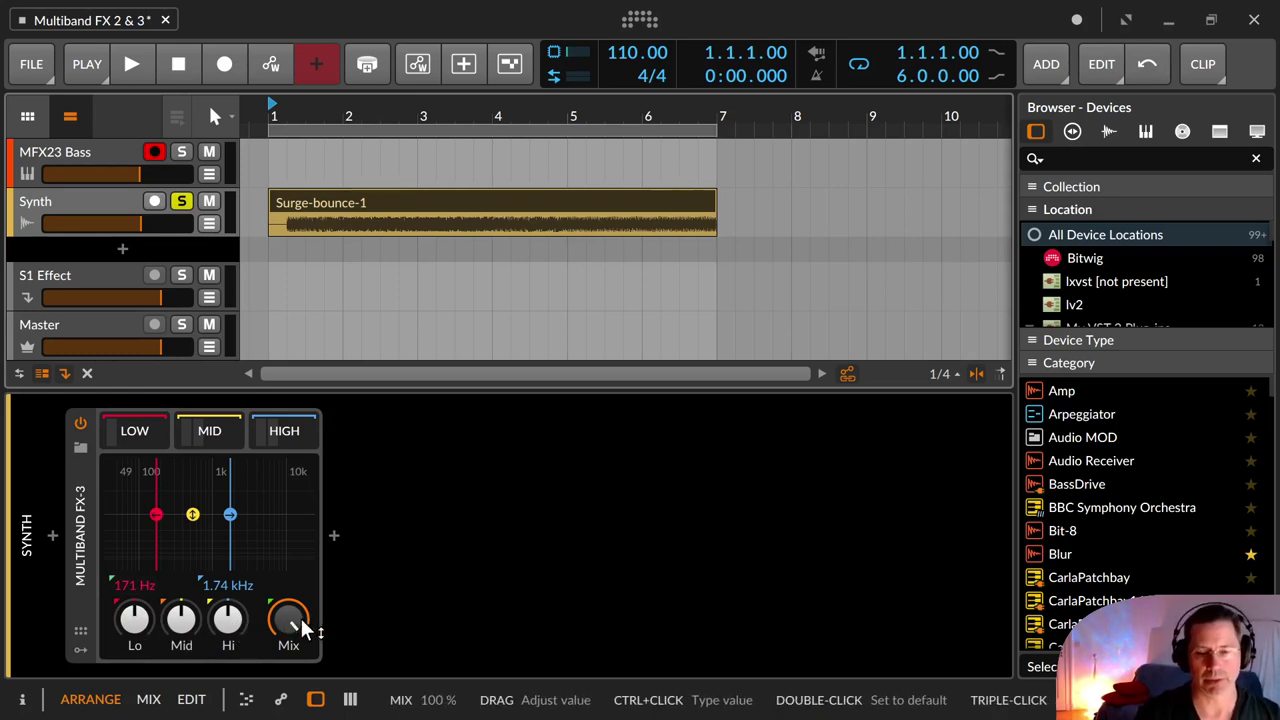
# Step: Sweep the Multiband FX-3 Mix between 0 % and 100 %, leaving it at 0 %
pyautogui.moveTo(300, 615)
pyautogui.mouseDown()
pyautogui.moveTo(300, 715)
pyautogui.moveTo(302, 622)
pyautogui.mouseUp()
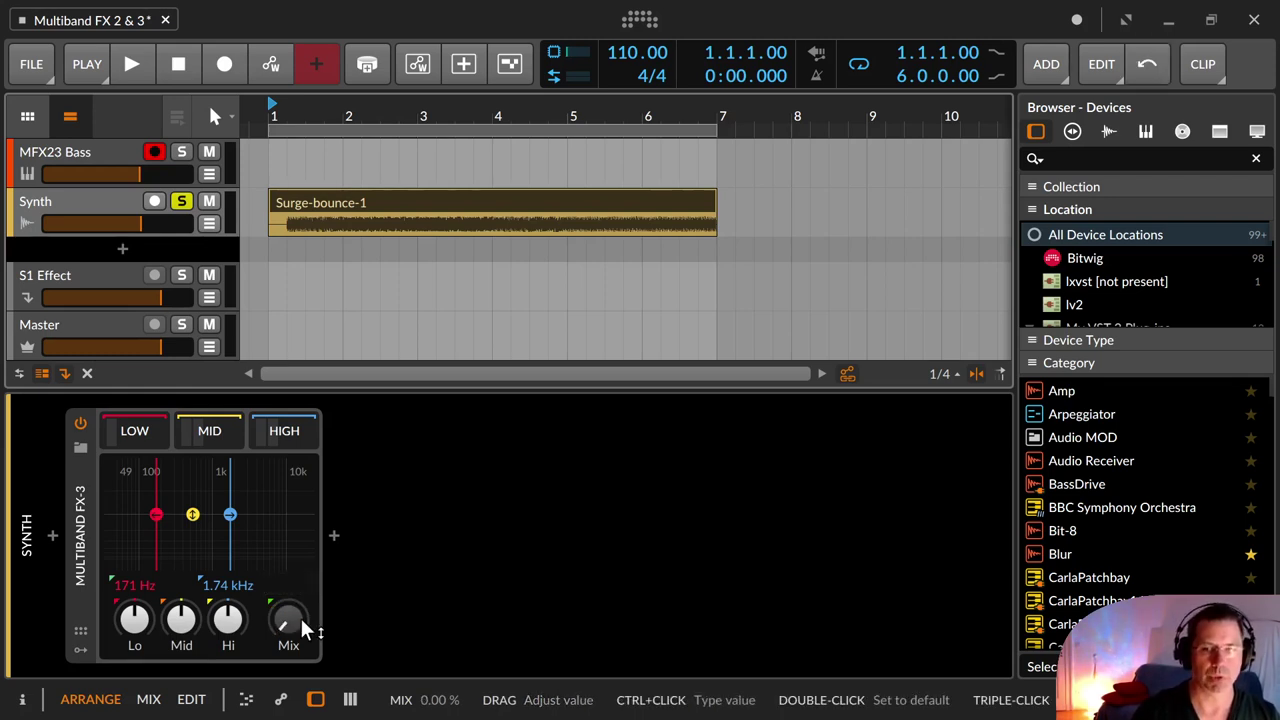
pyautogui.doubleClick(298, 615)
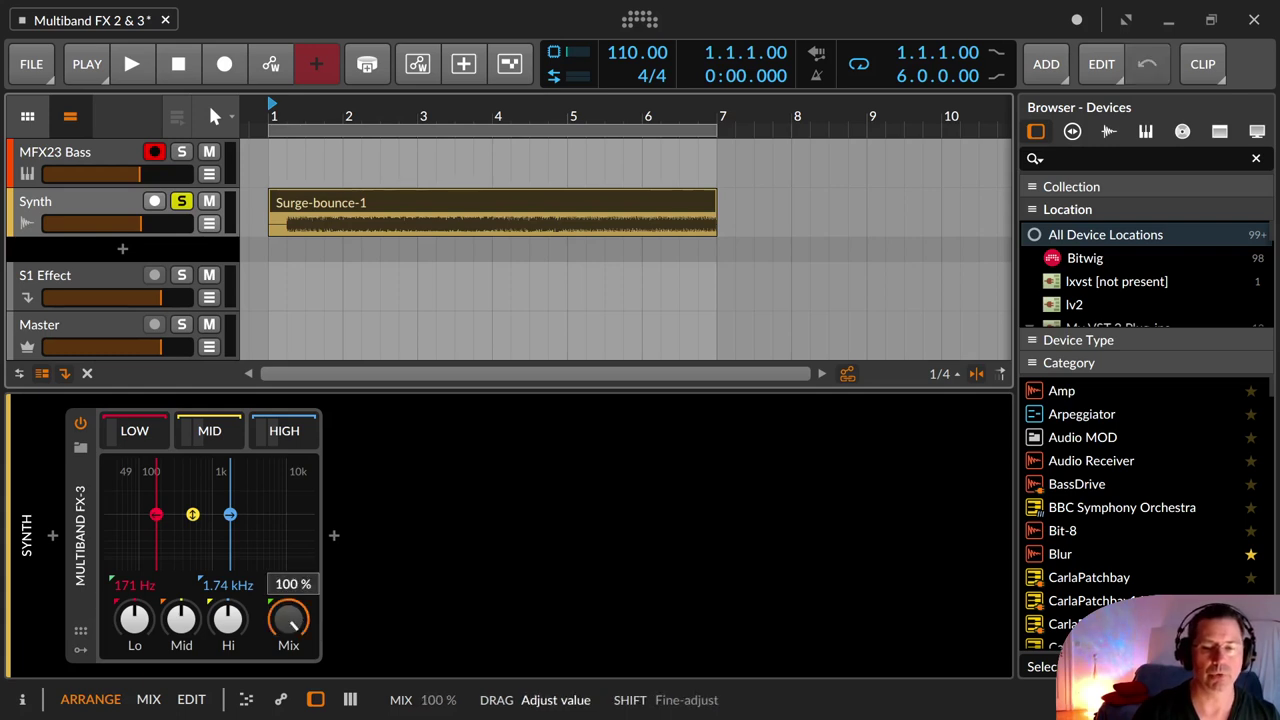
pyautogui.moveTo(298, 615); pyautogui.dragTo(298, 615)
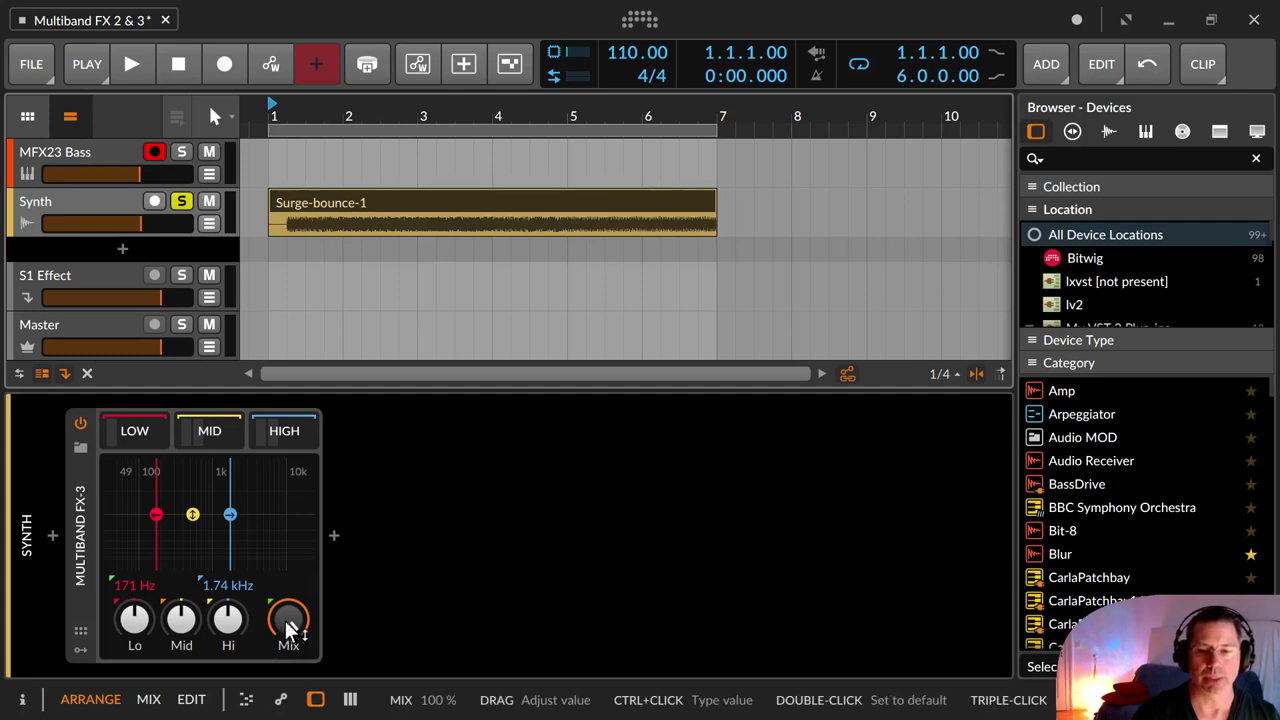
pyautogui.moveTo(296, 628); pyautogui.dragTo(296, 628)
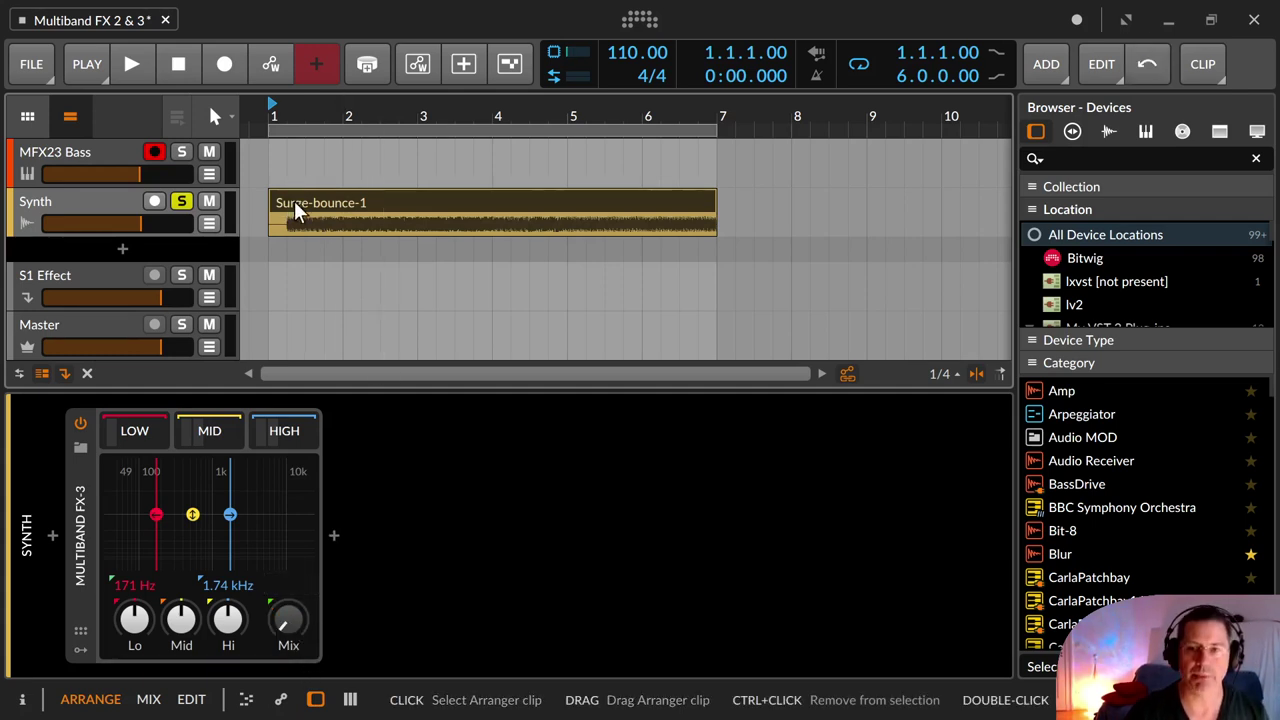
# Step: Audition the dry Synth clip with the Mix at 0 %, and stop playback with the playhead returned to the start
pyautogui.press('space')
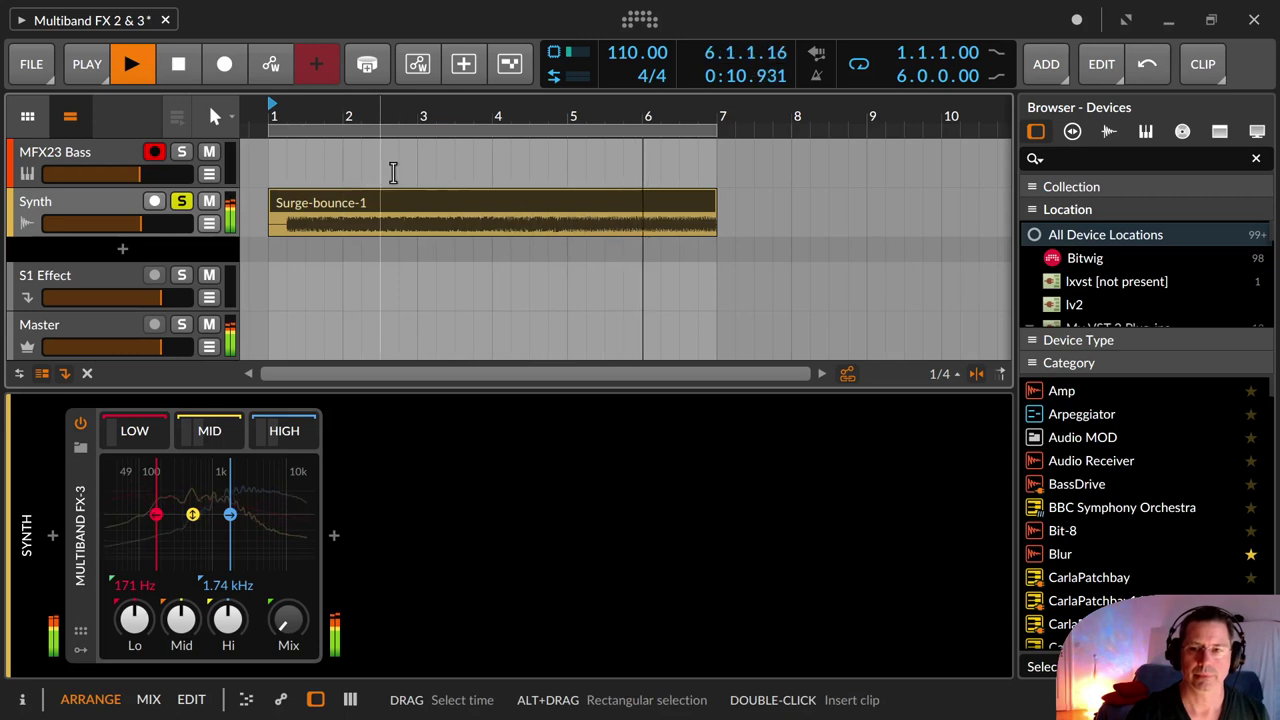
pyautogui.press('space')
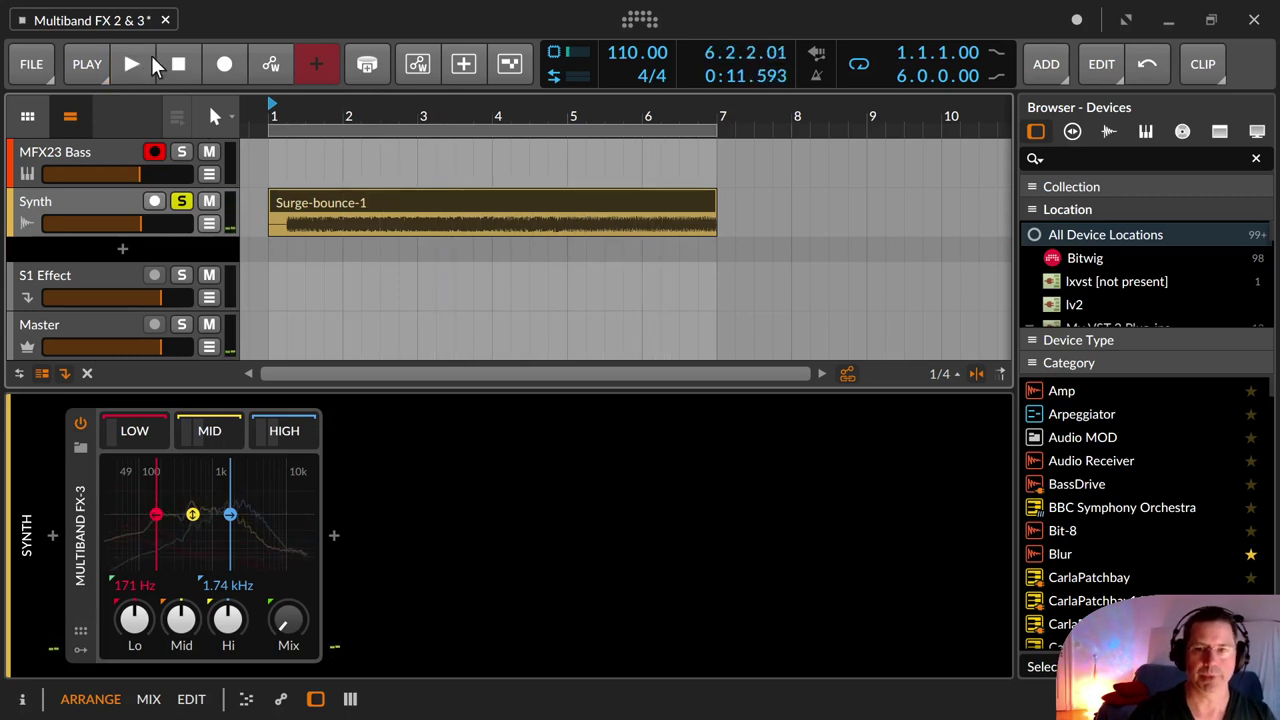
pyautogui.click(172, 68)
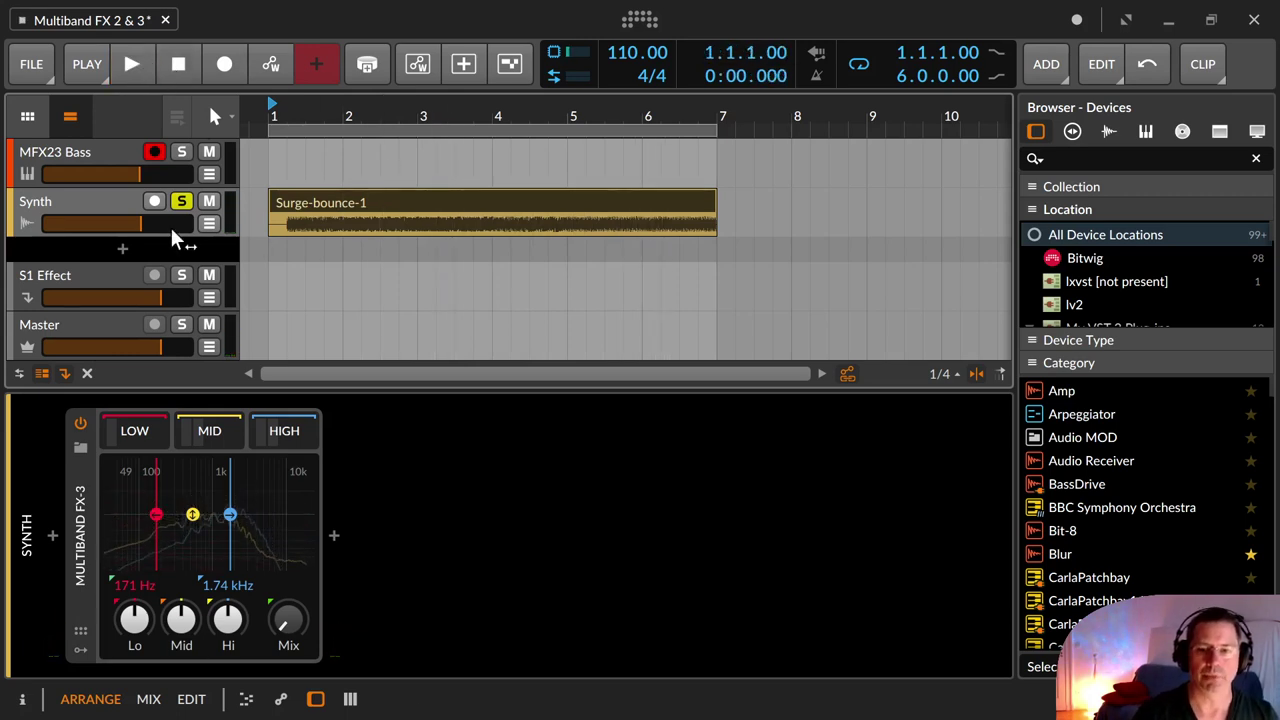
# Step: Show the Low band chain and switch the Bipolar option of the Tool's Classic LFO on and back off
pyautogui.click(119, 432)
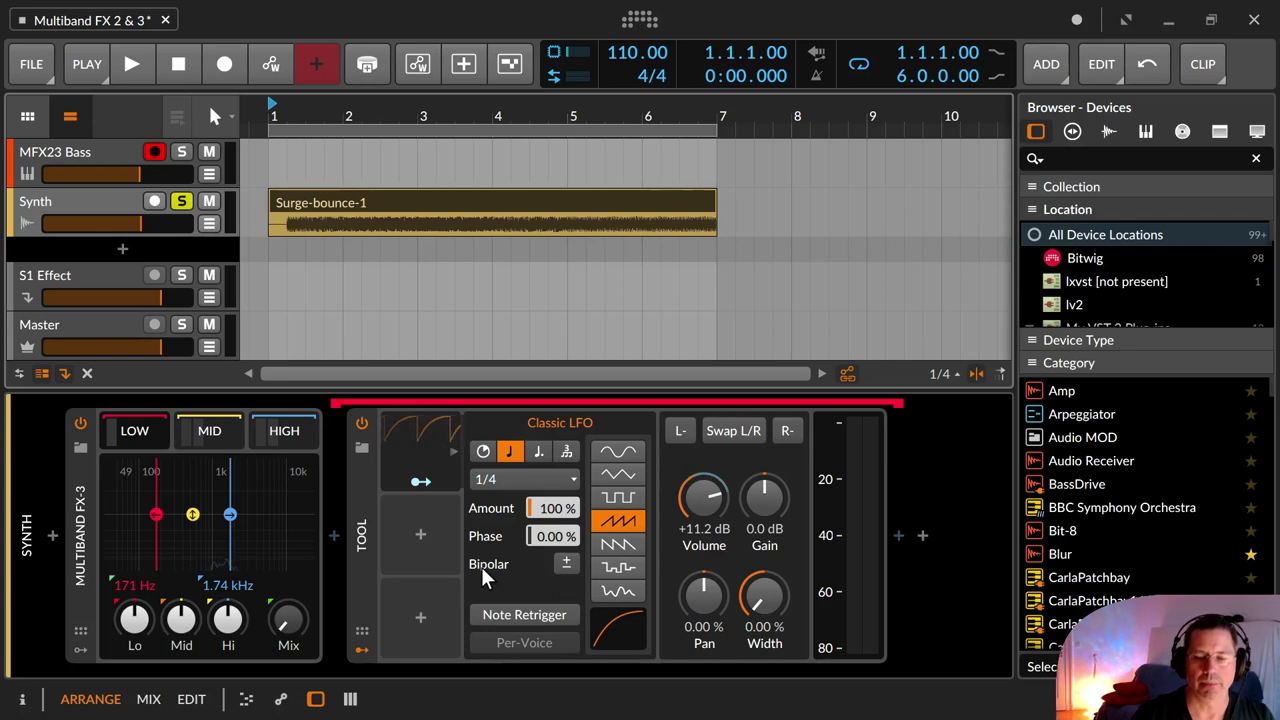
pyautogui.click(562, 564)
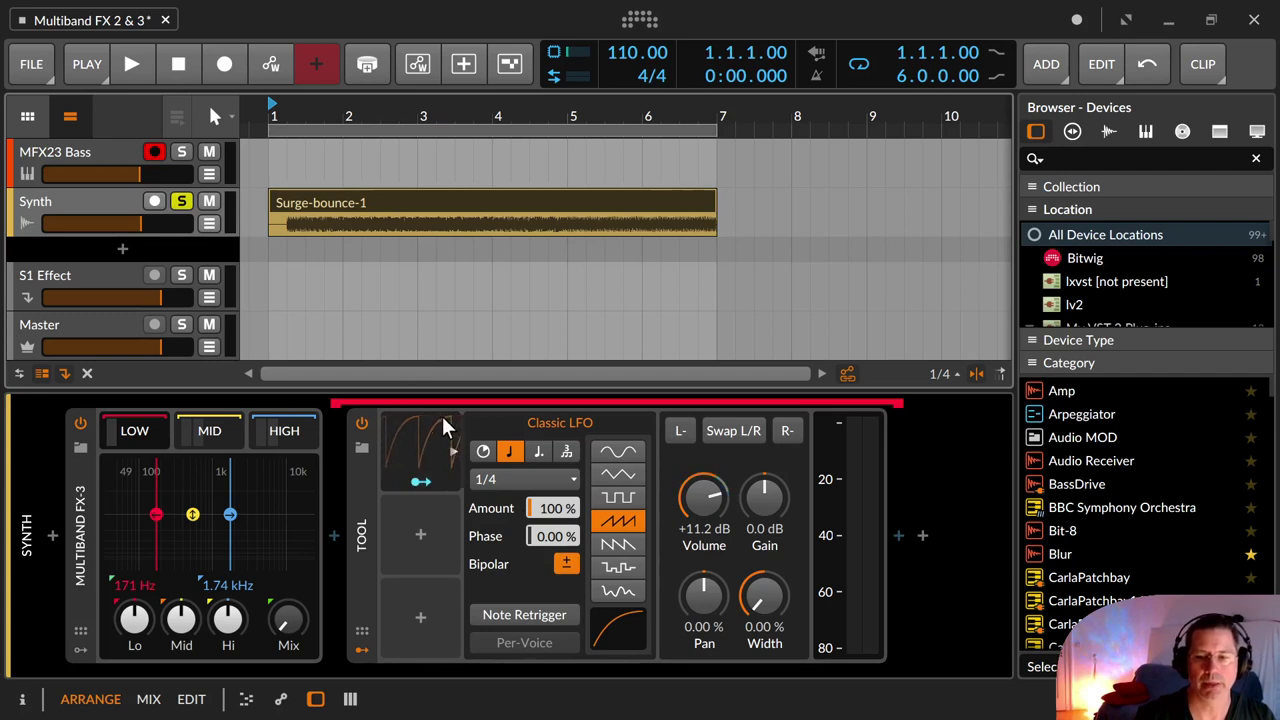
pyautogui.click(567, 563)
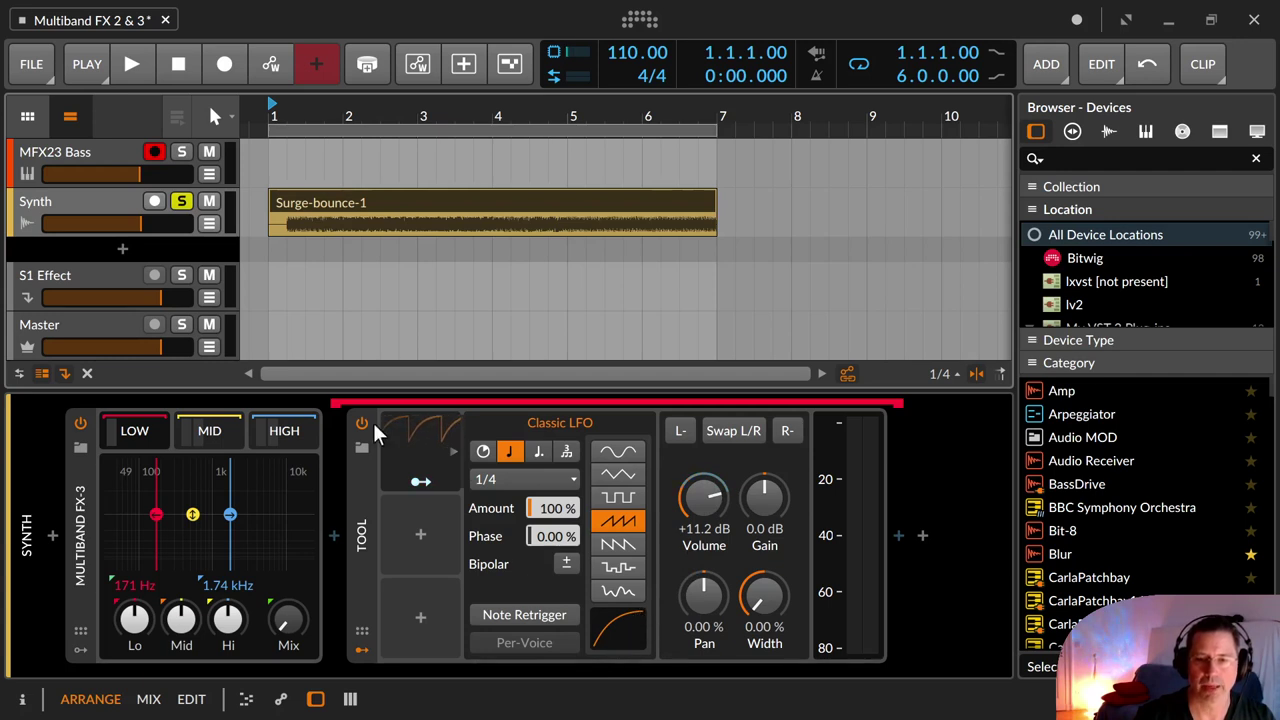
# Step: Show the Mid band chain and examine the settings of its Tool and Reverb devices
pyautogui.click(212, 430)
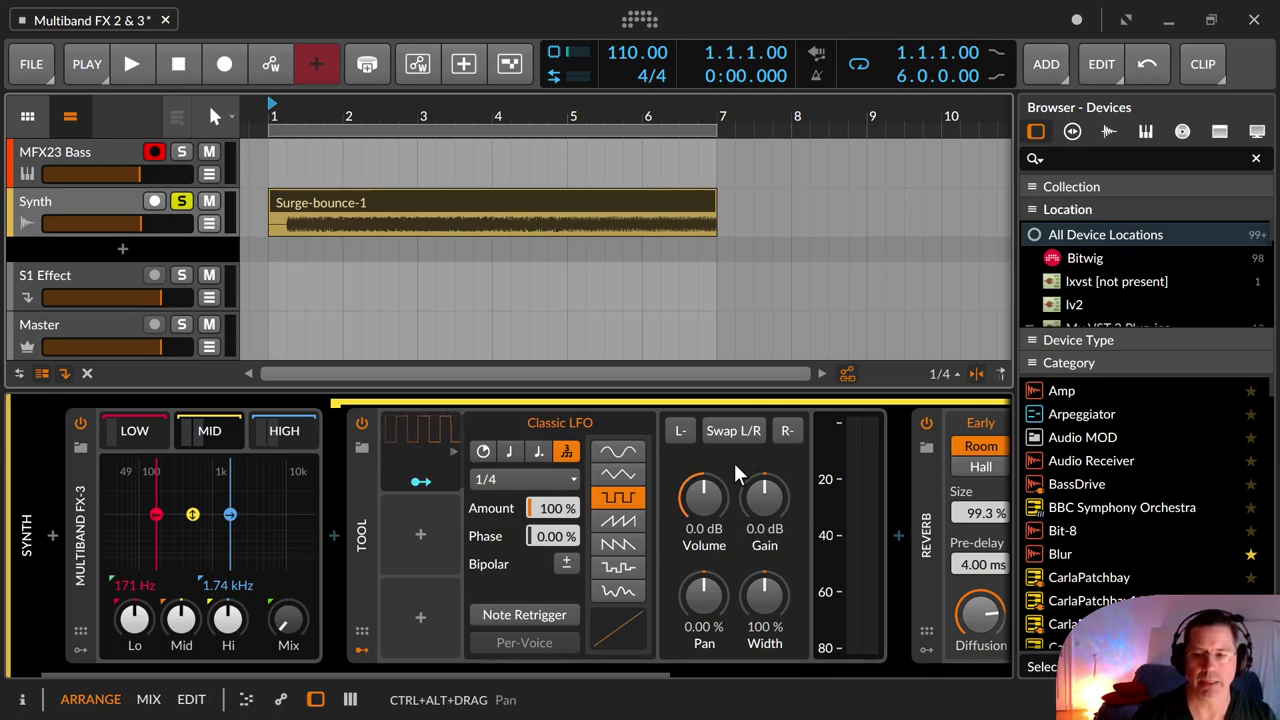
pyautogui.moveTo(652, 665); pyautogui.dragTo(985, 665)
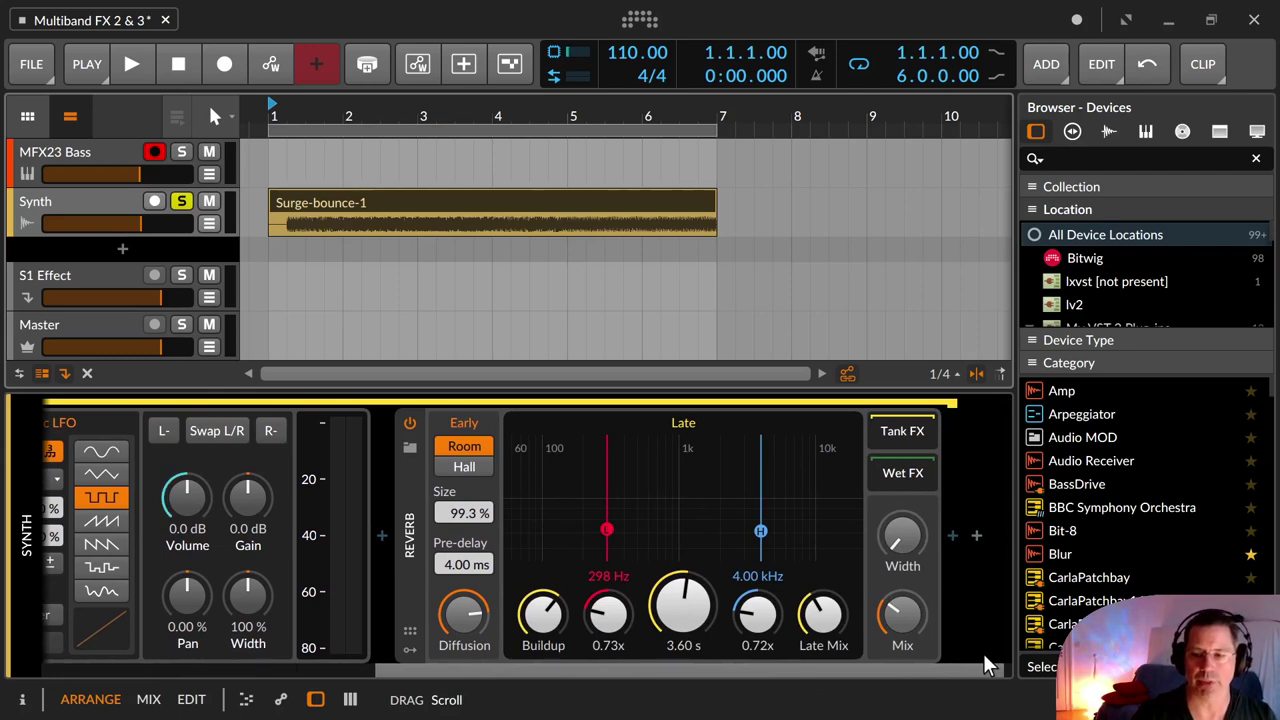
pyautogui.moveTo(985, 665)
pyautogui.mouseDown()
pyautogui.moveTo(822, 683)
pyautogui.moveTo(553, 659)
pyautogui.moveTo(988, 668)
pyautogui.mouseUp()
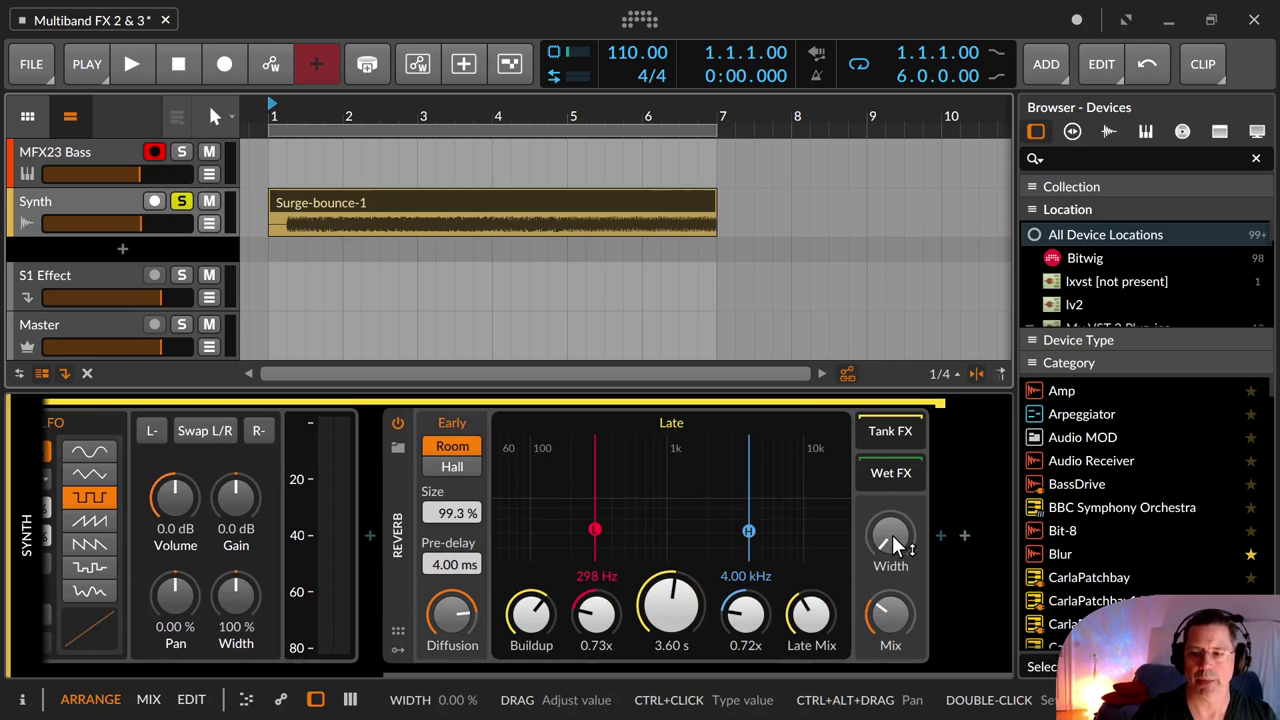
pyautogui.moveTo(888, 667); pyautogui.dragTo(451, 655)
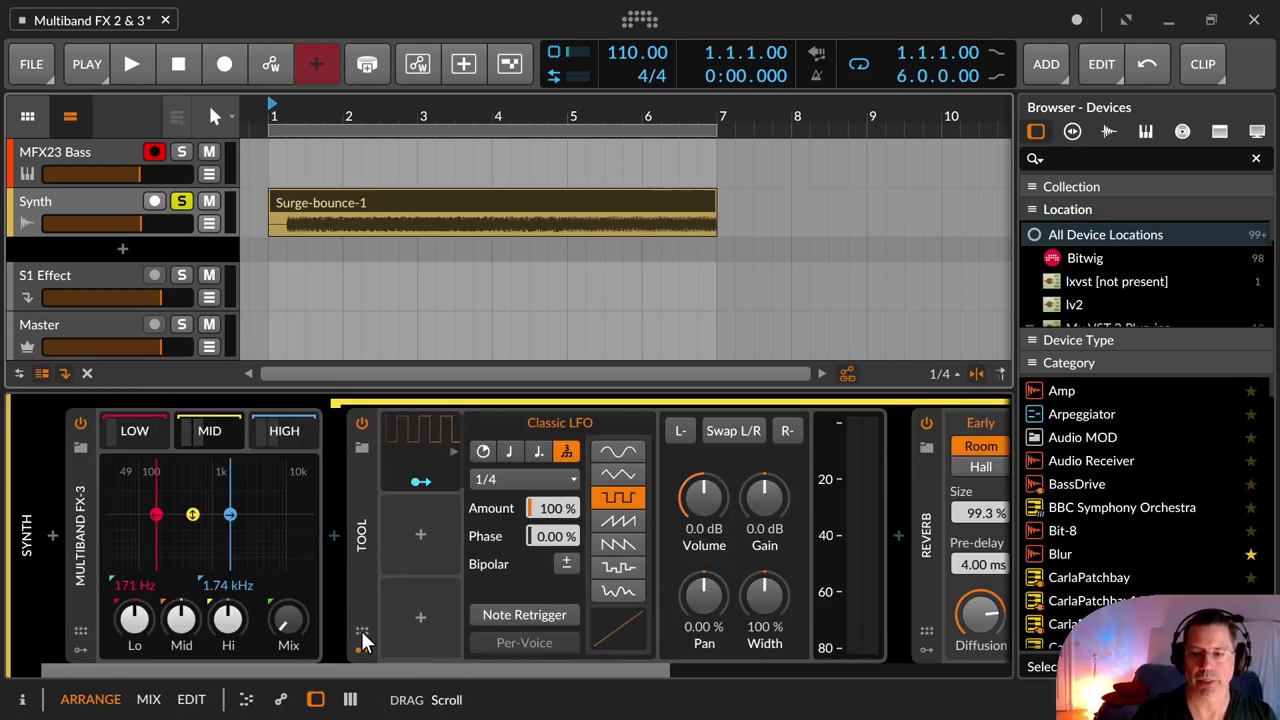
# Step: Show the High band chain, examine the settings of its Tool and Delay-1 devices, and hide the chain
pyautogui.click(285, 431)
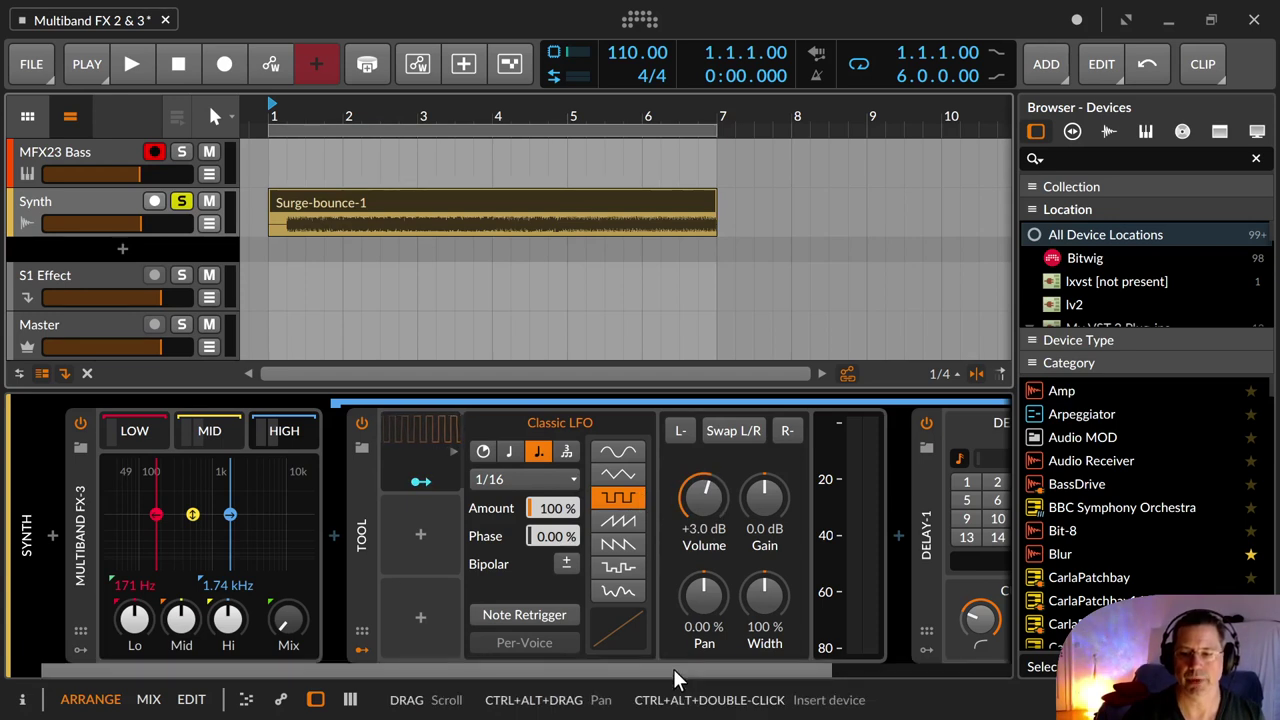
pyautogui.moveTo(674, 667); pyautogui.dragTo(913, 697)
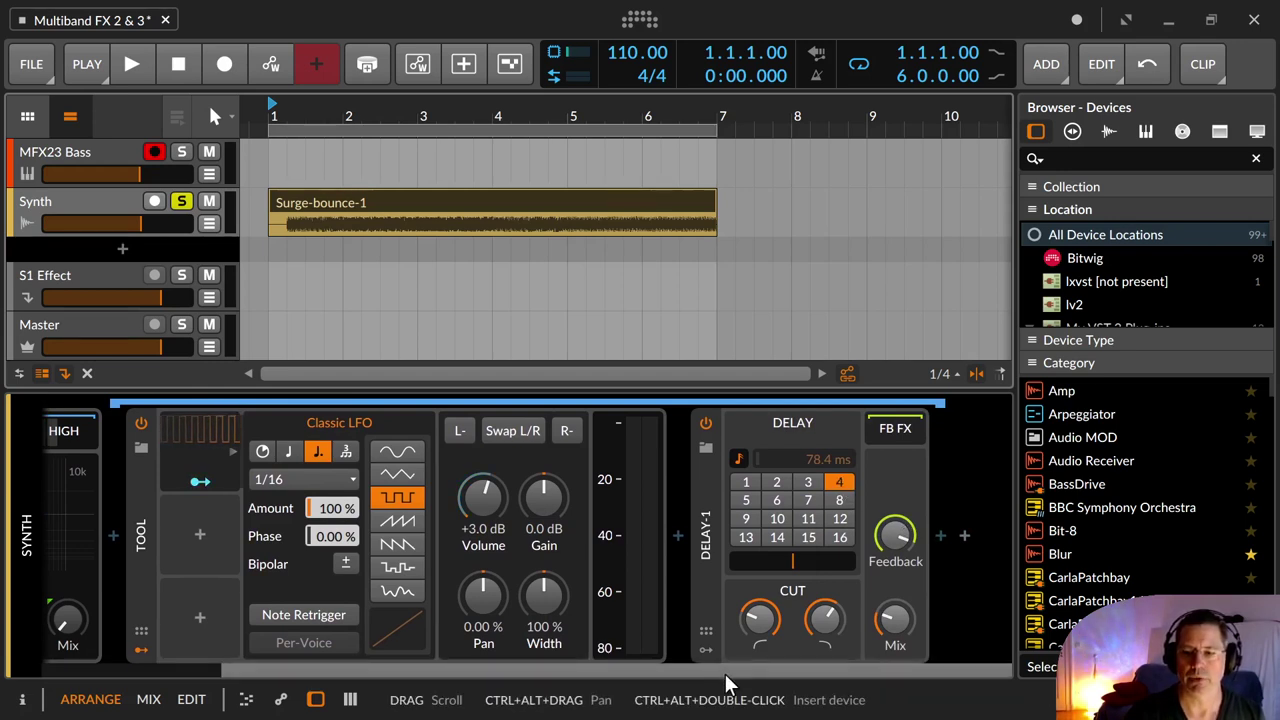
pyautogui.moveTo(721, 663); pyautogui.dragTo(455, 663)
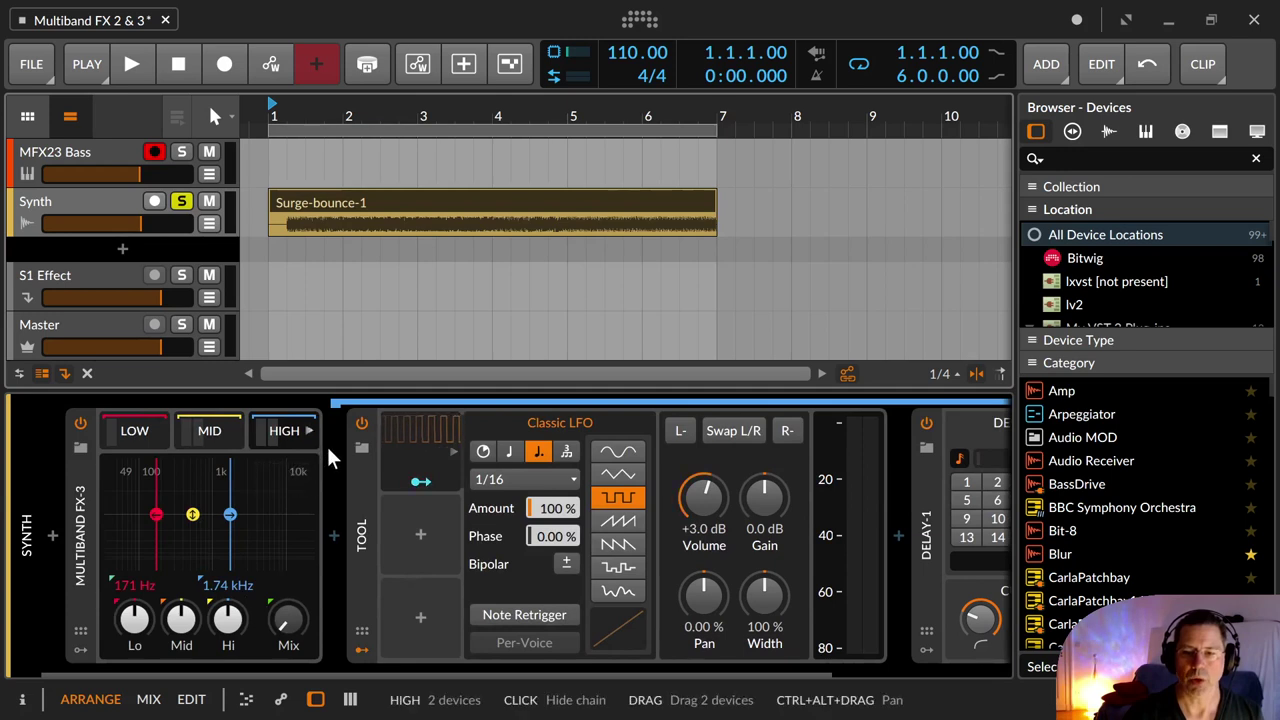
pyautogui.click(281, 430)
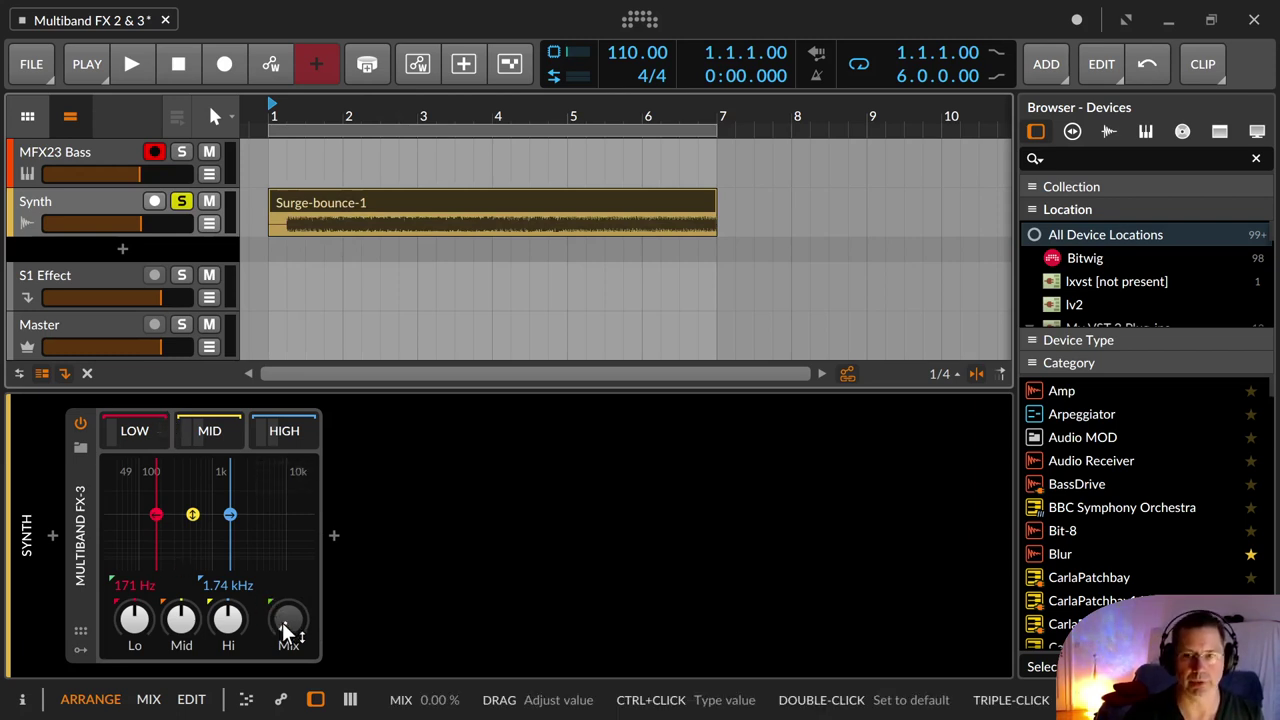
# Step: Play the Synth clip with the Multiband FX-3 Mix raised to 100 %, showing the Low, Mid and High band chains in turn
pyautogui.press('space')
pyautogui.moveTo(297, 624); pyautogui.dragTo(297, 370)
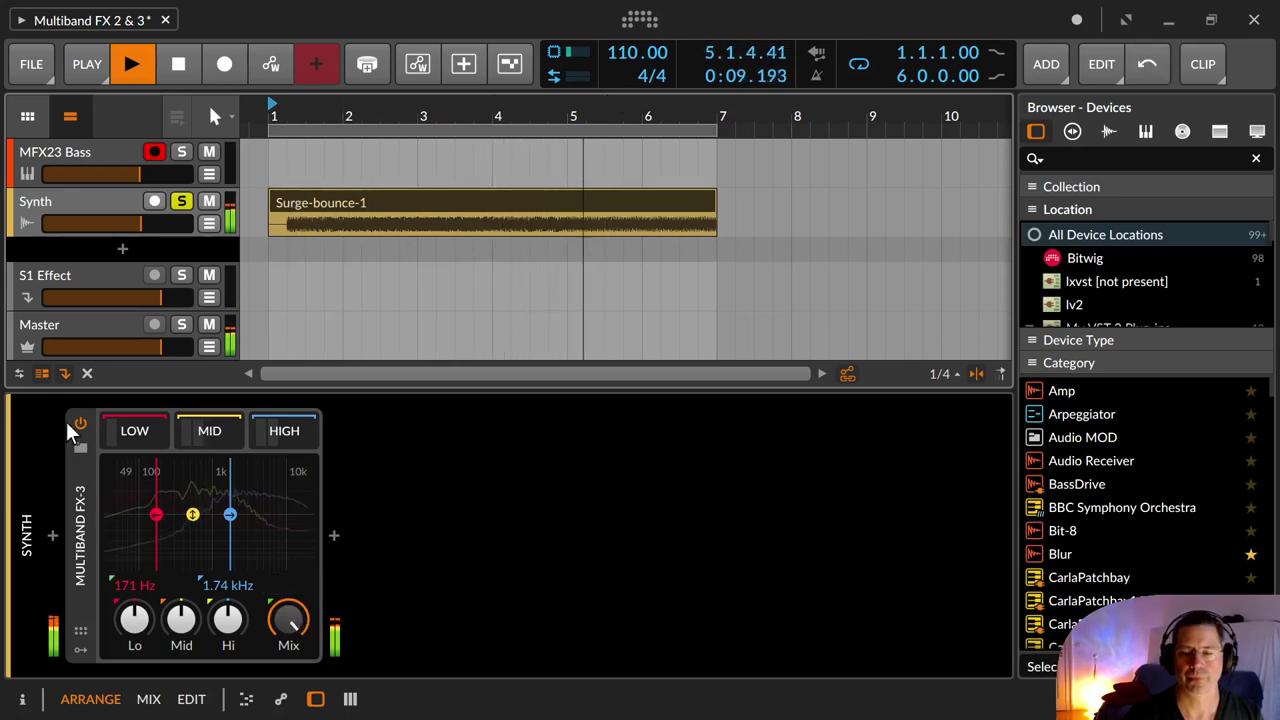
pyautogui.click(125, 438)
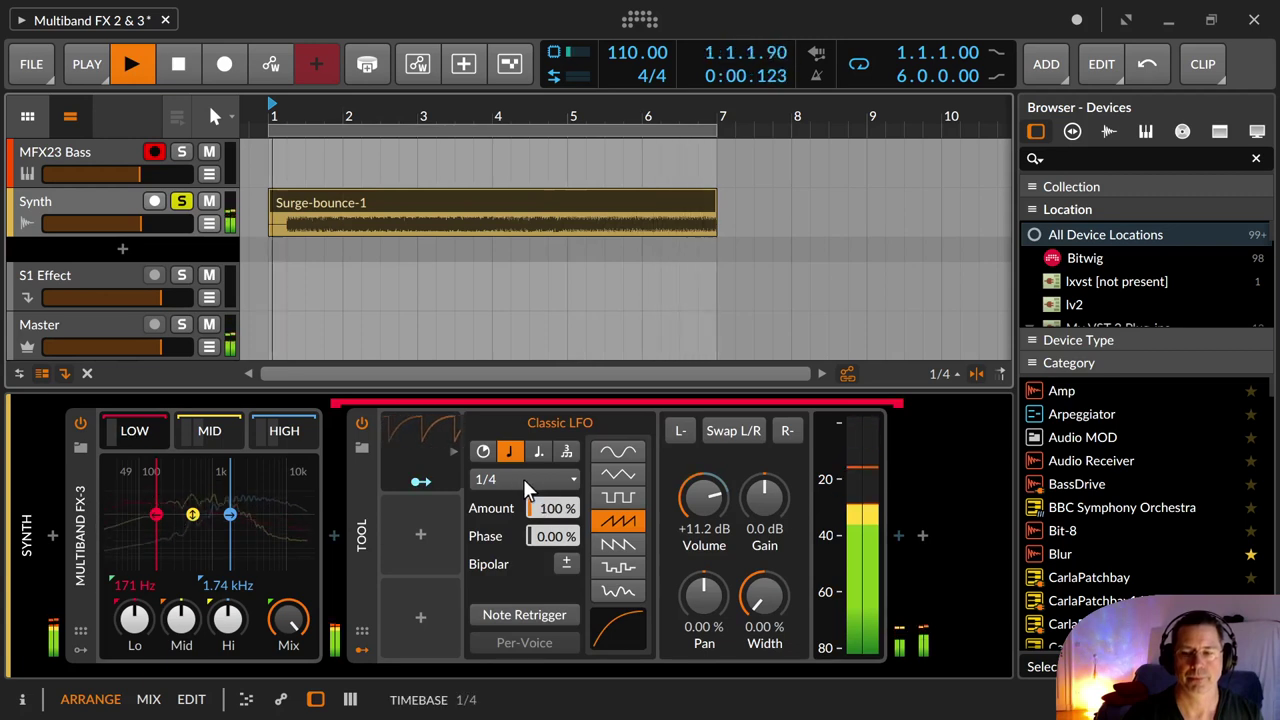
pyautogui.click(224, 438)
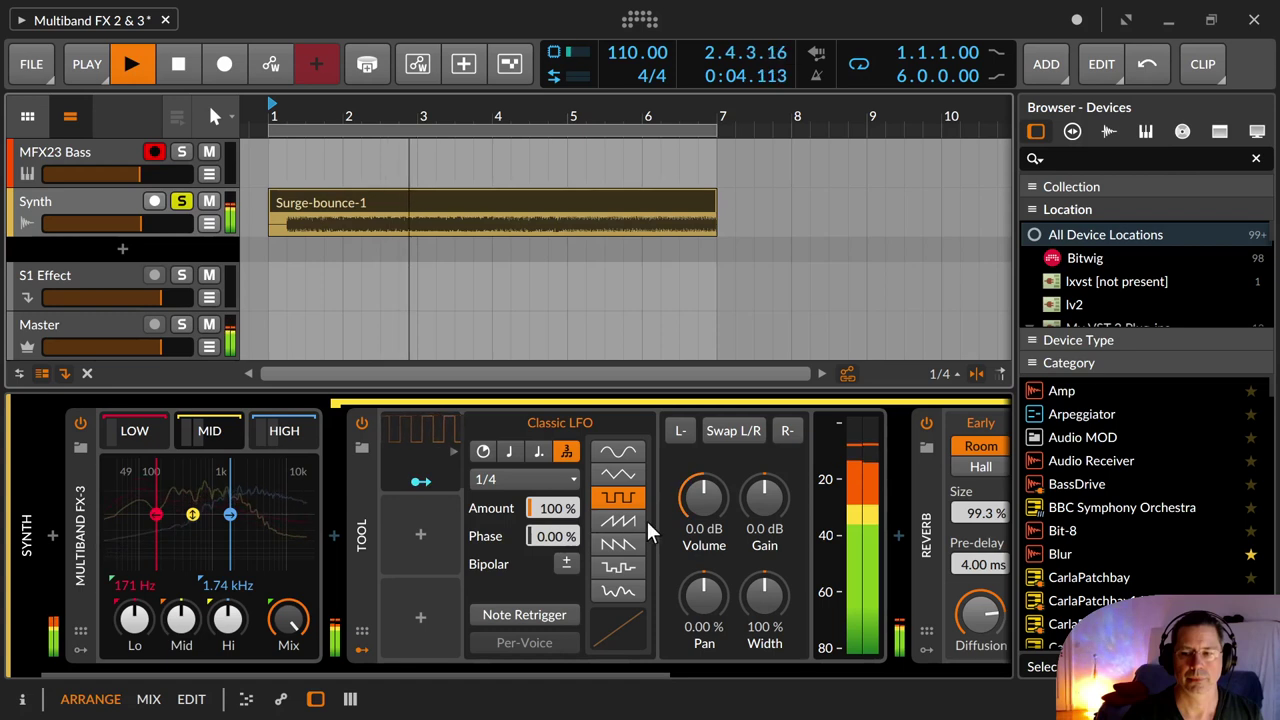
pyautogui.click(287, 431)
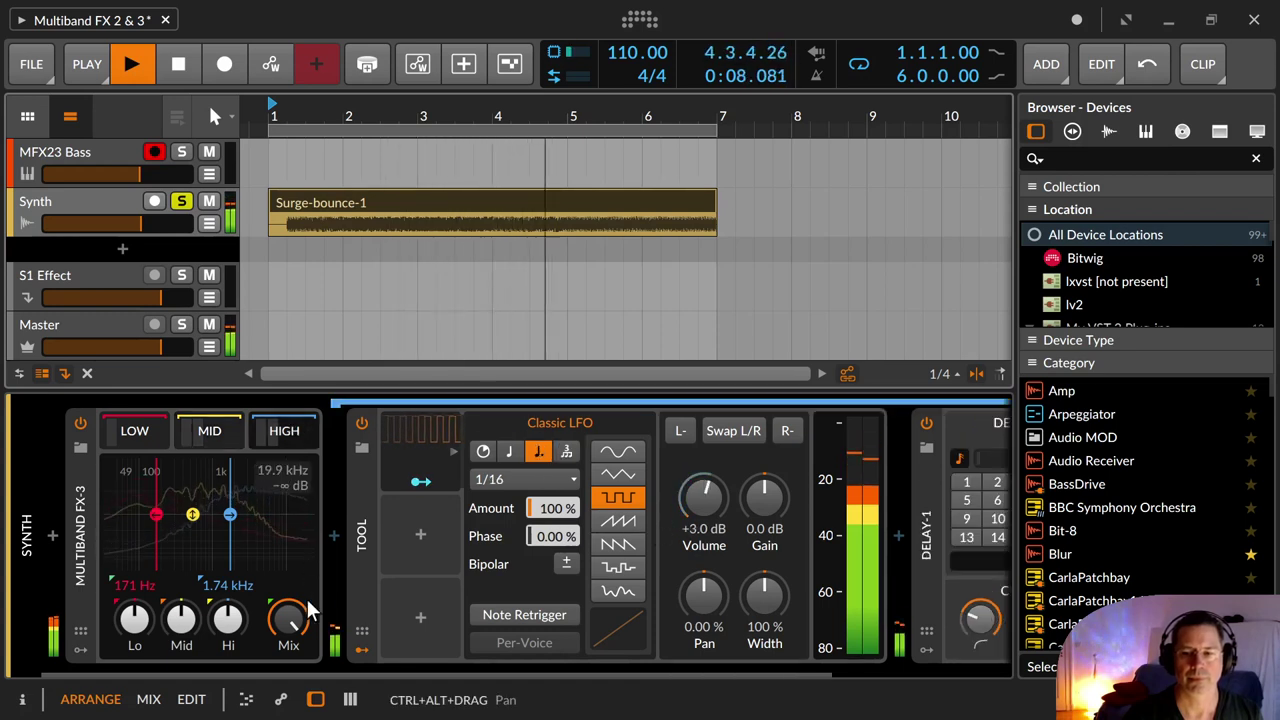
# Step: Compare the dry and processed synth by lowering the Mix to 0 % during playback and returning it to 100 %
pyautogui.moveTo(305, 627); pyautogui.dragTo(305, 719)
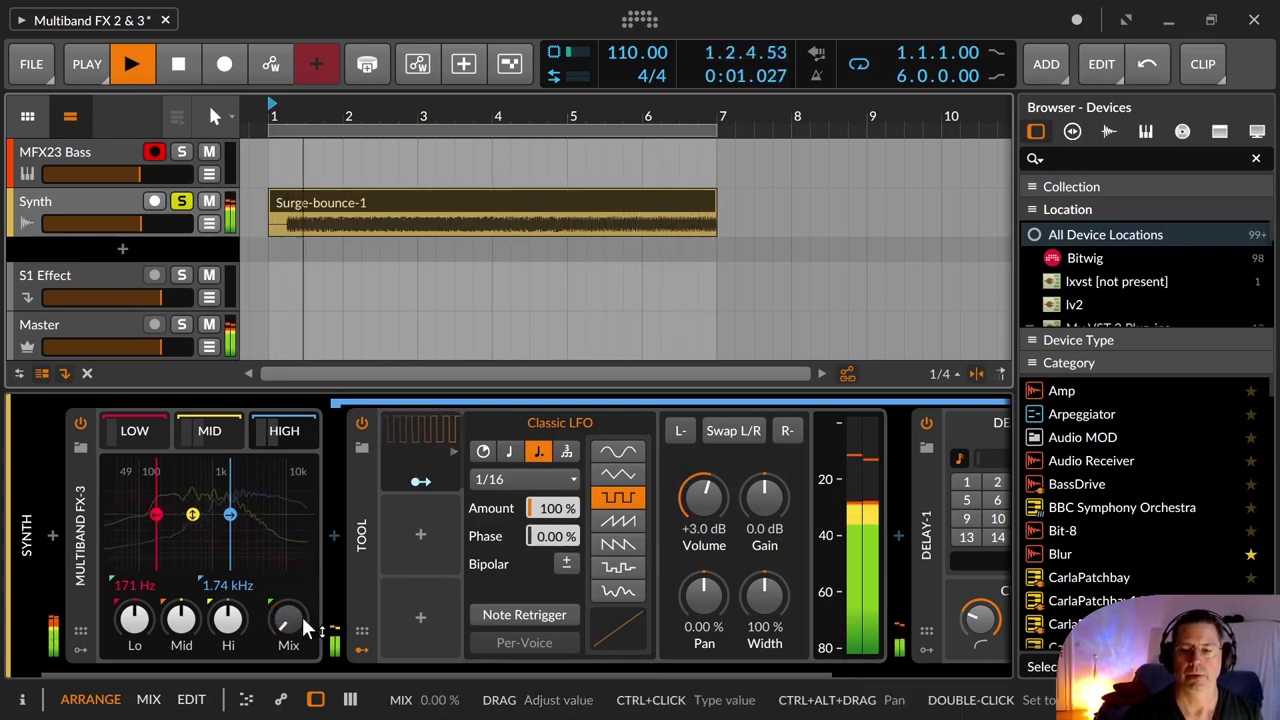
pyautogui.moveTo(290, 622); pyautogui.dragTo(290, 530)
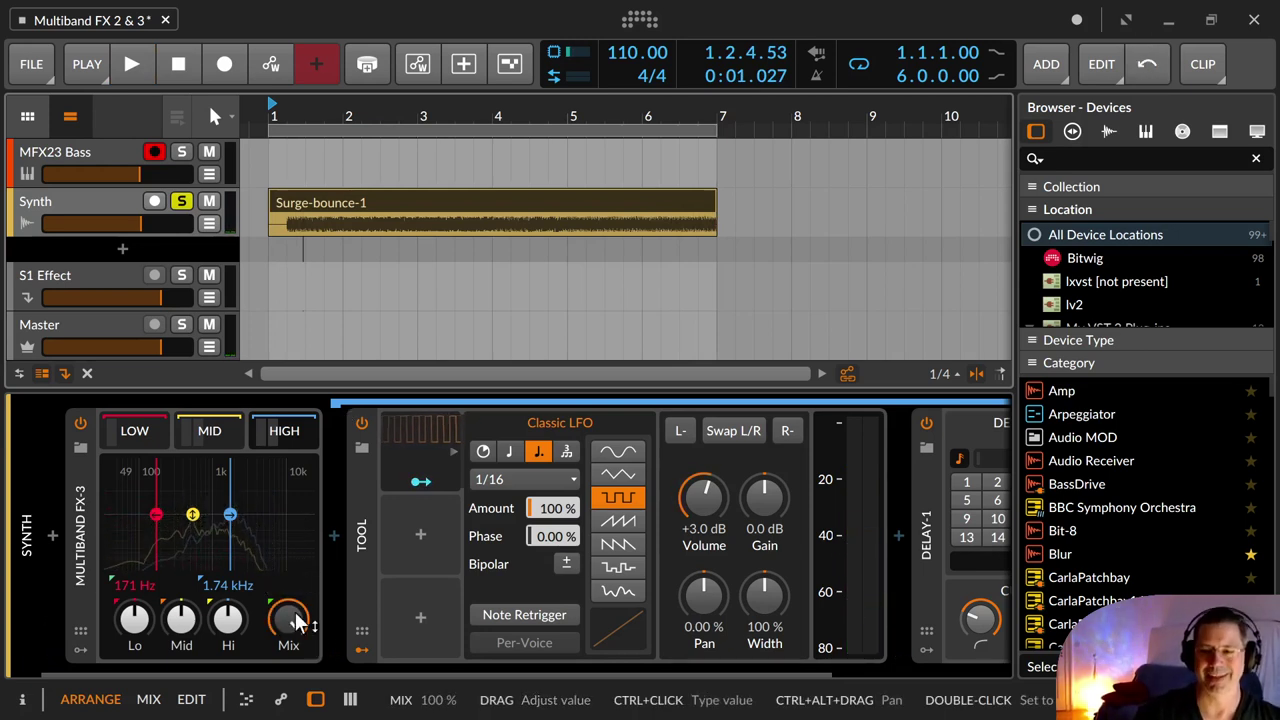